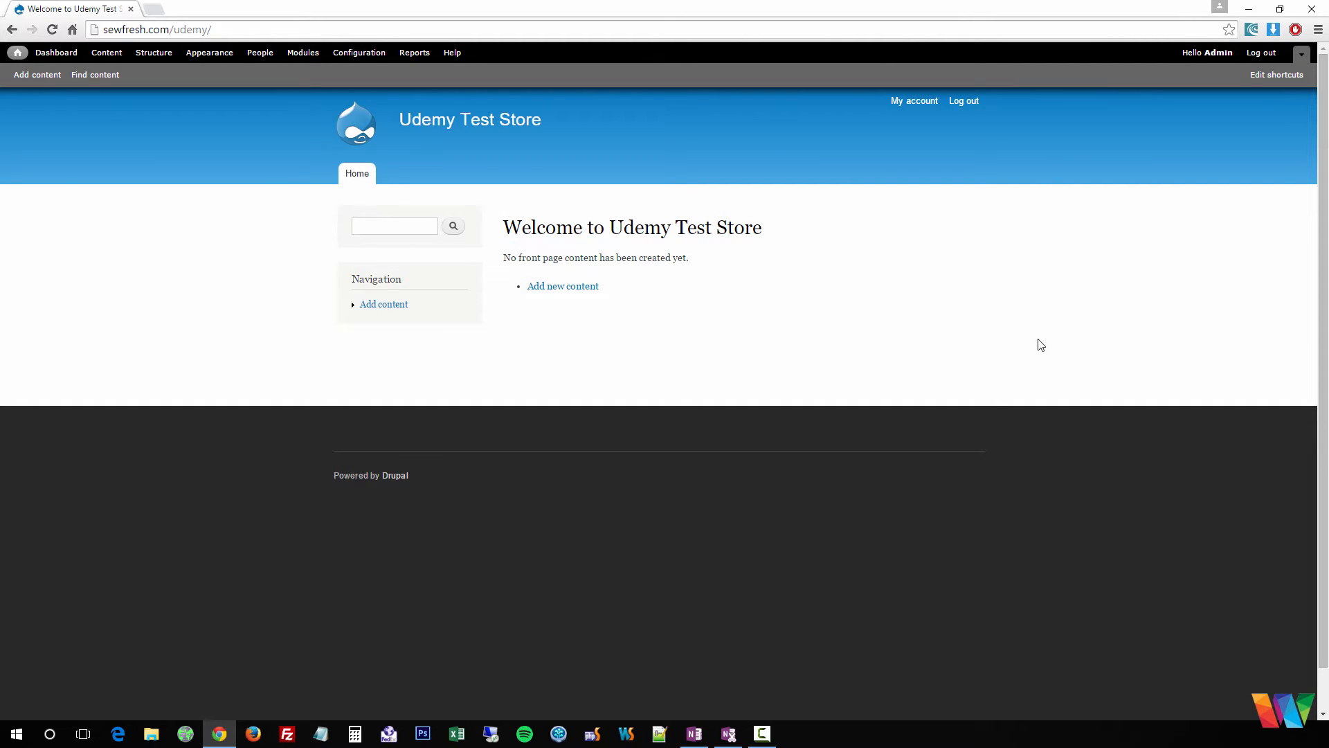
- Log out and sign back in as the administrator, declining Chrome's save-password prompt
left_click(964, 102)
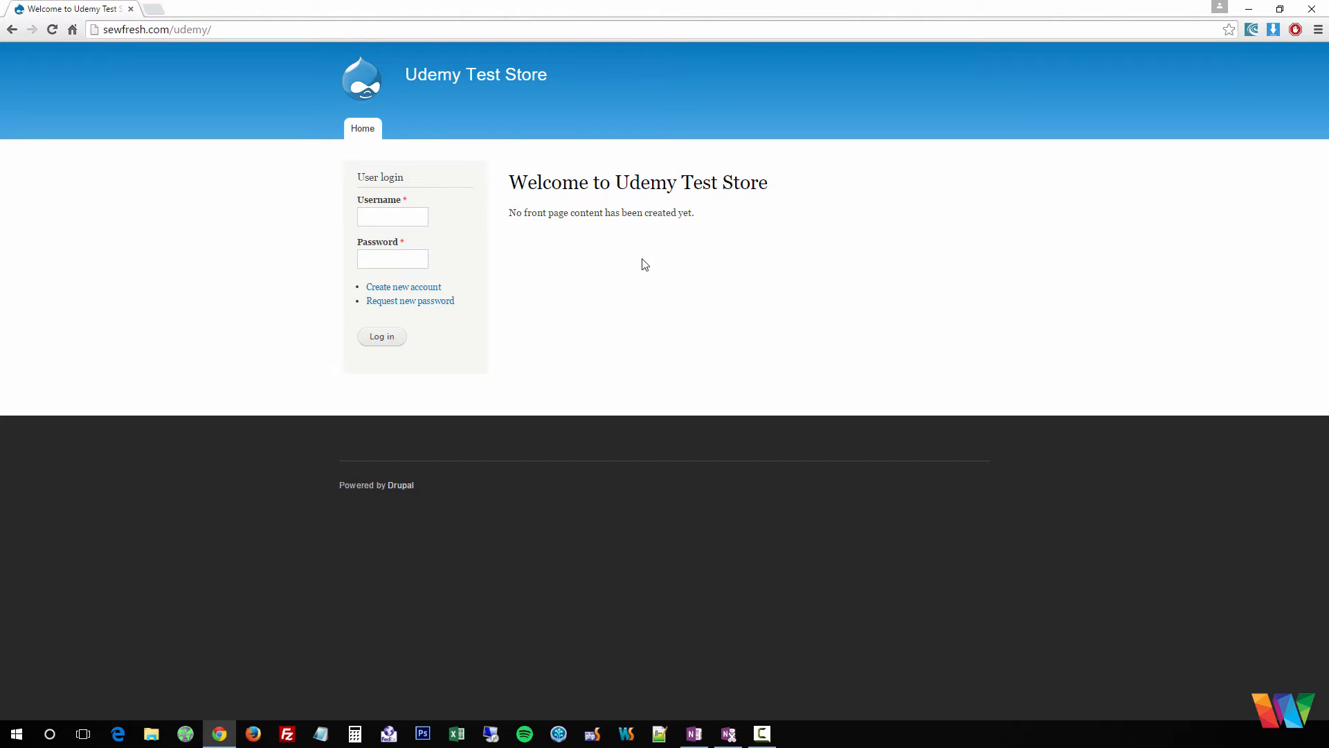
left_click(406, 218)
type("Admin")
key("Tab")
key("Return")
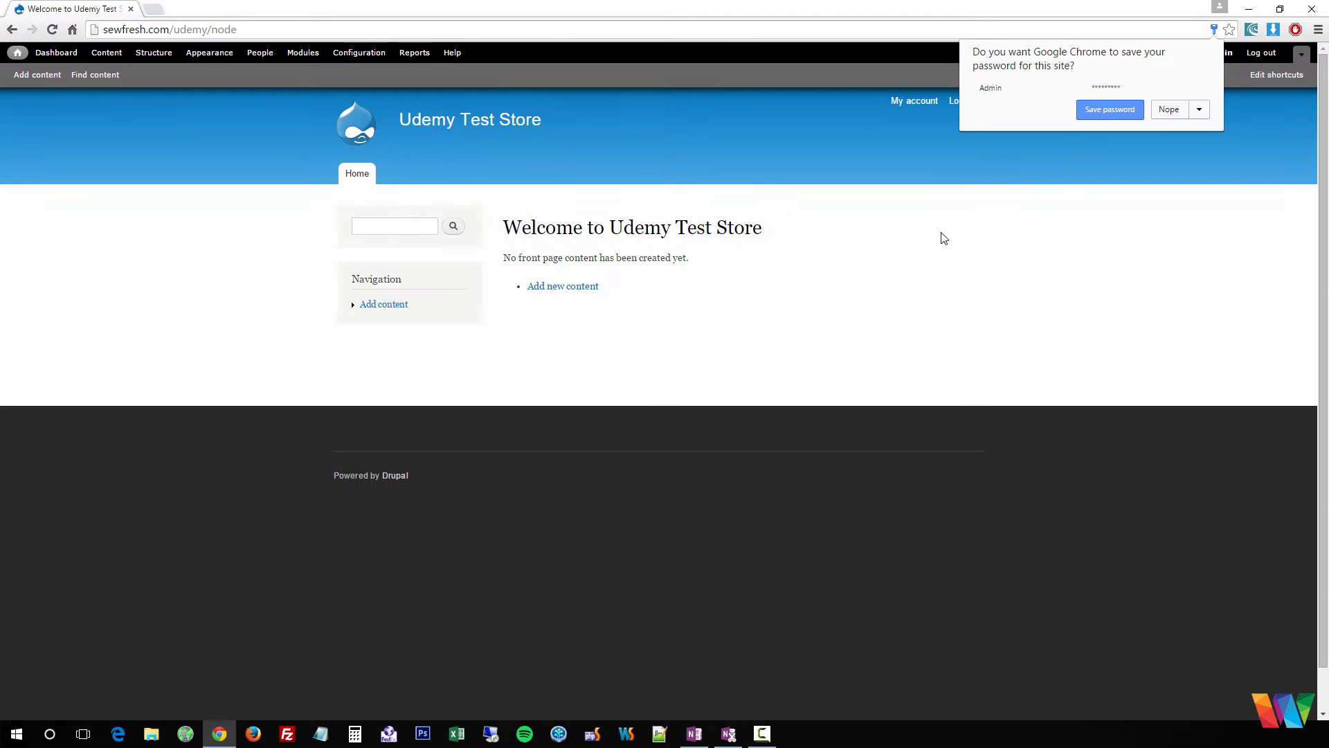
left_click(944, 238)
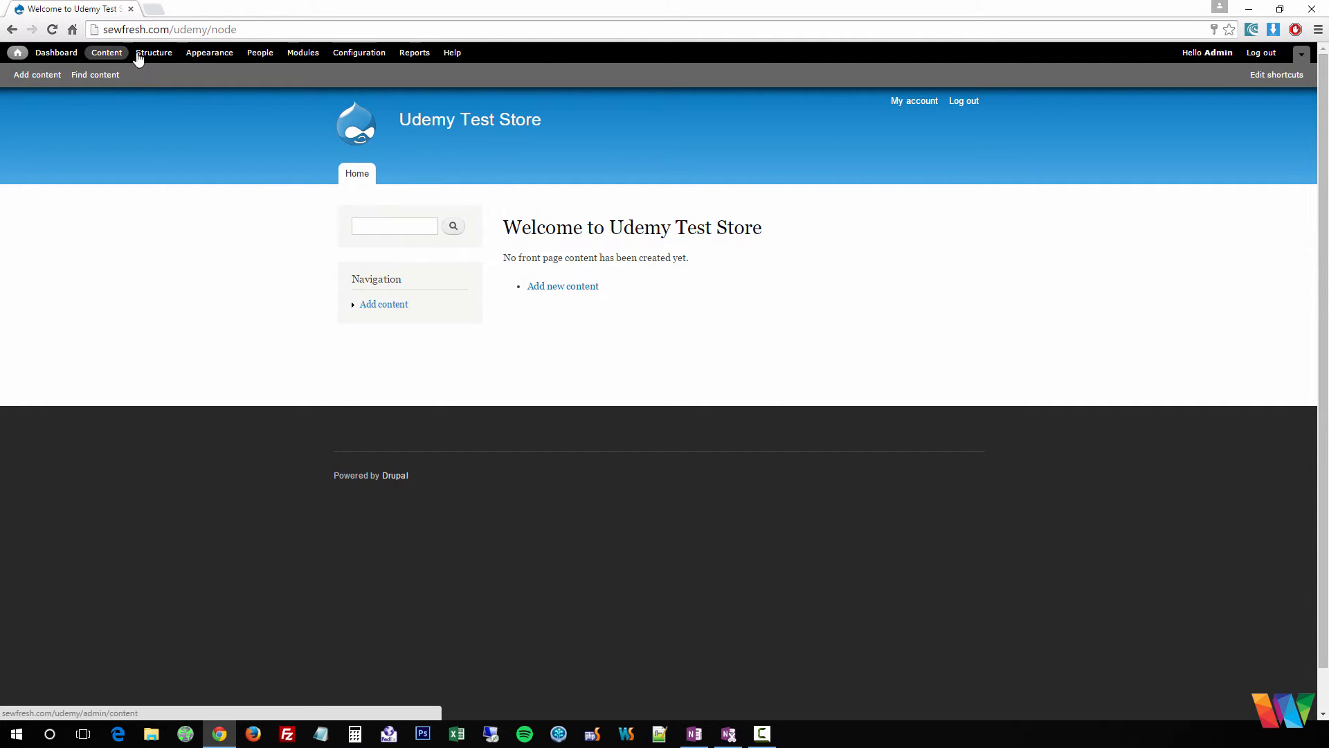
- Log out again, then sign in as the administrator with the account password and decline saving it
left_click(1261, 53)
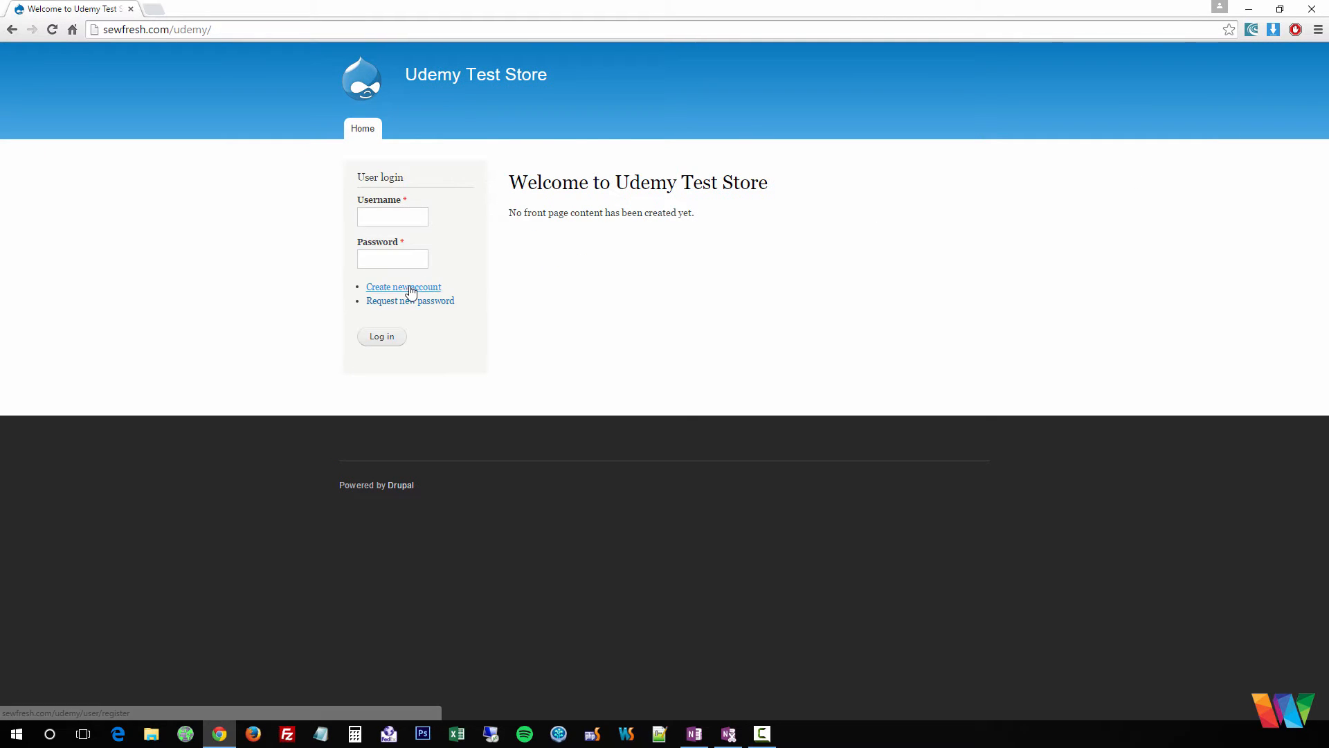
left_click(410, 288)
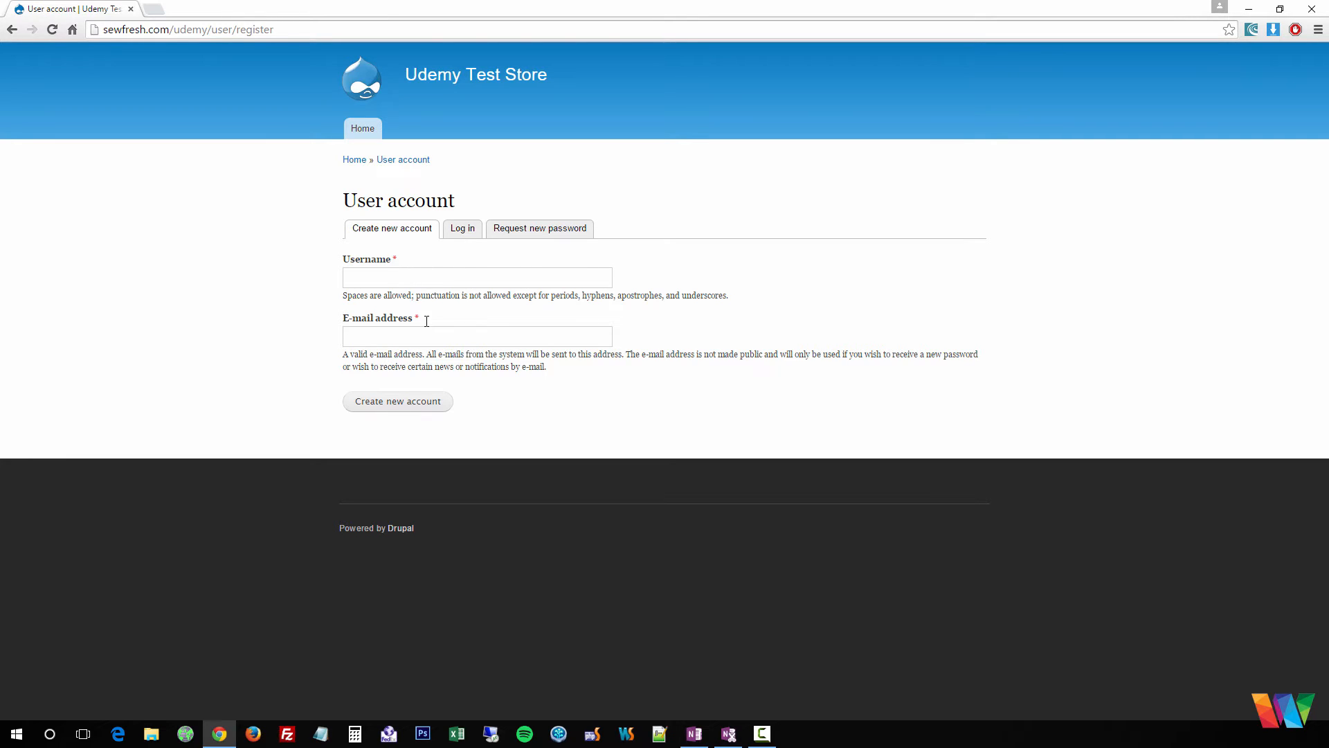
left_click(462, 228)
left_click(398, 279)
type("Admin")
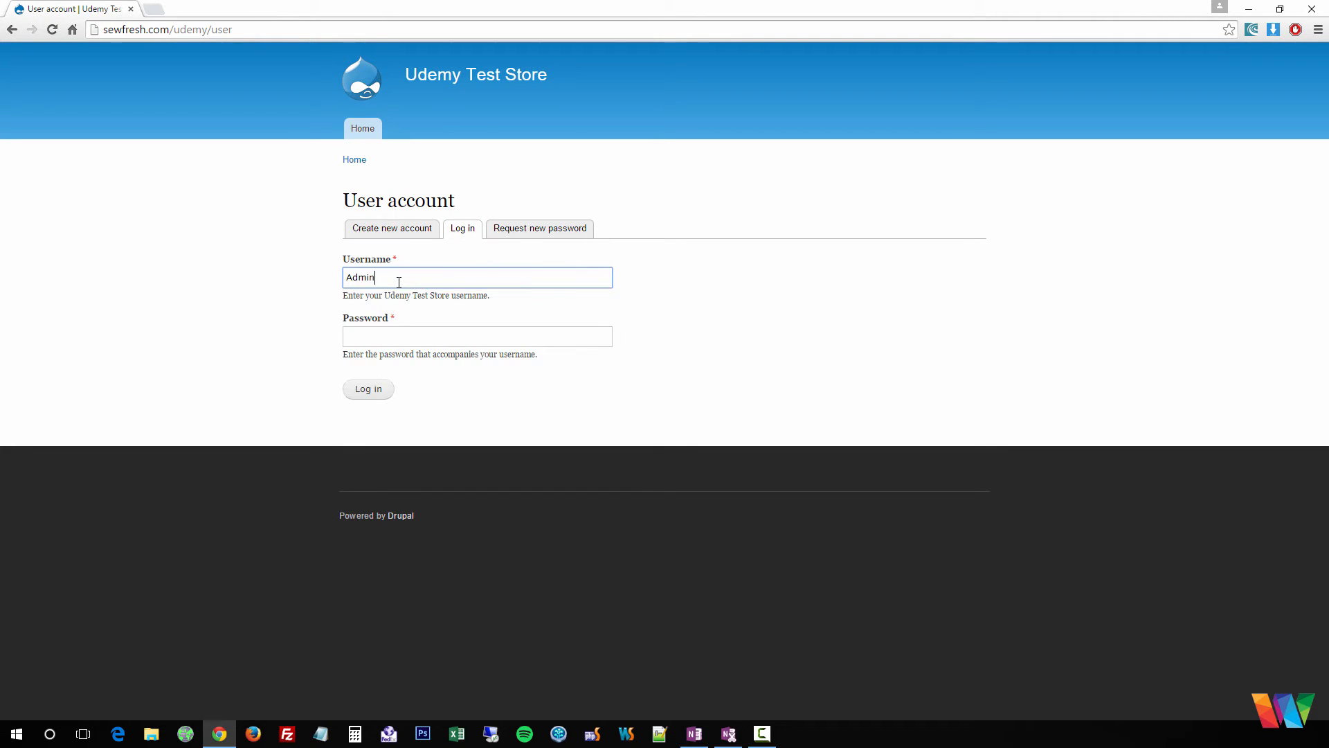
key("Tab")
type("123")
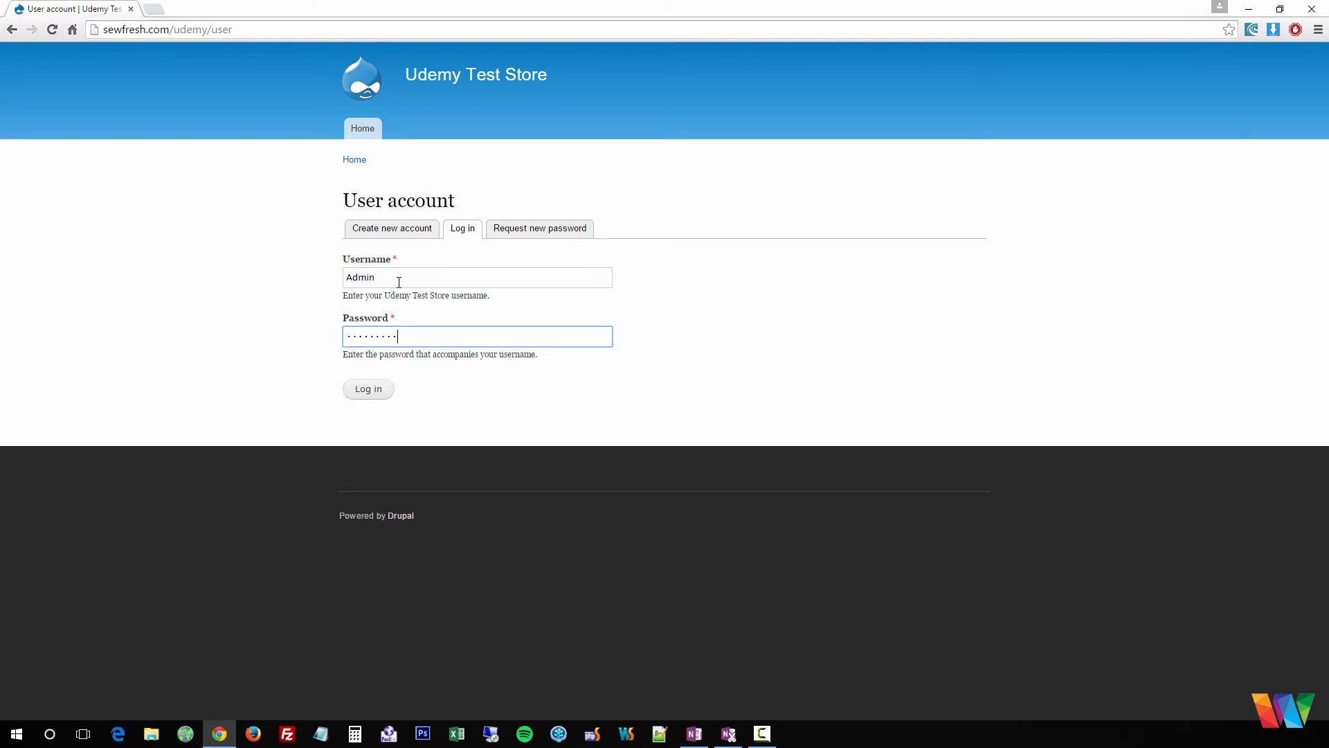
key("ctrl+a")
type("123")
key("Return")
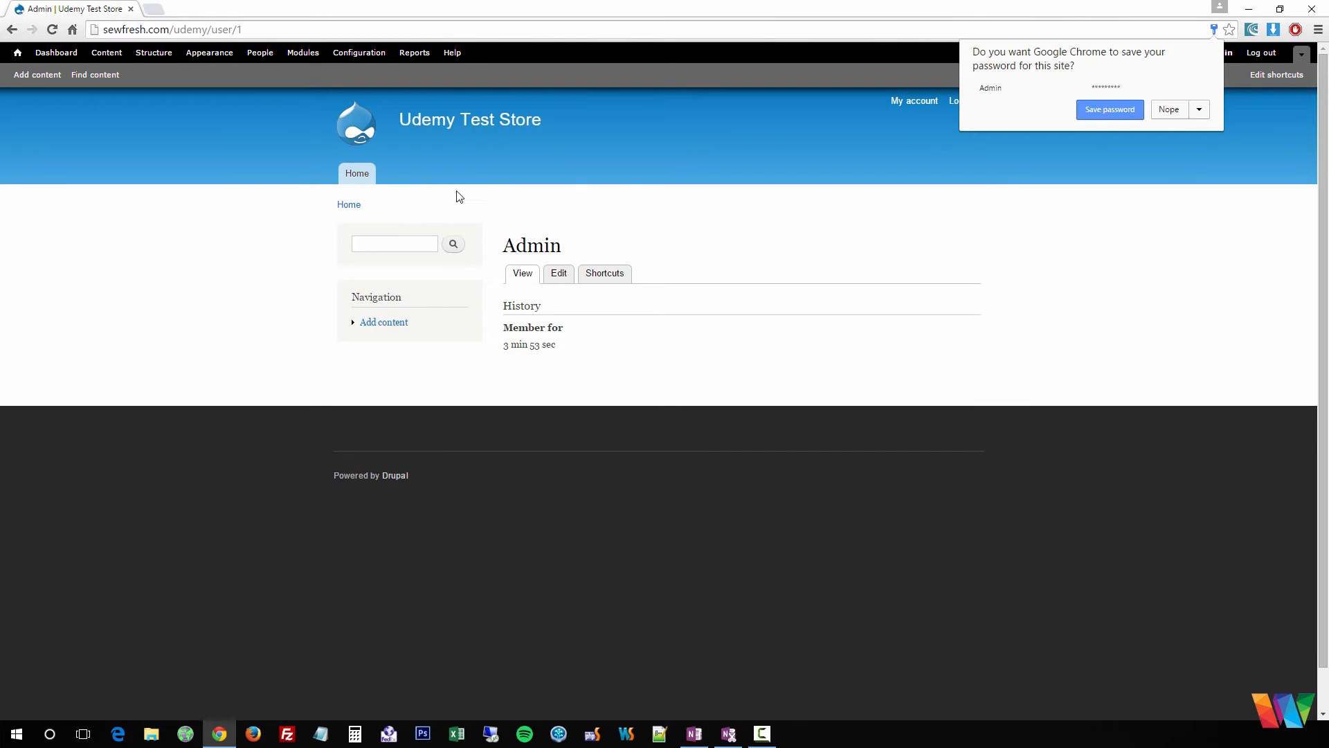
left_click(703, 388)
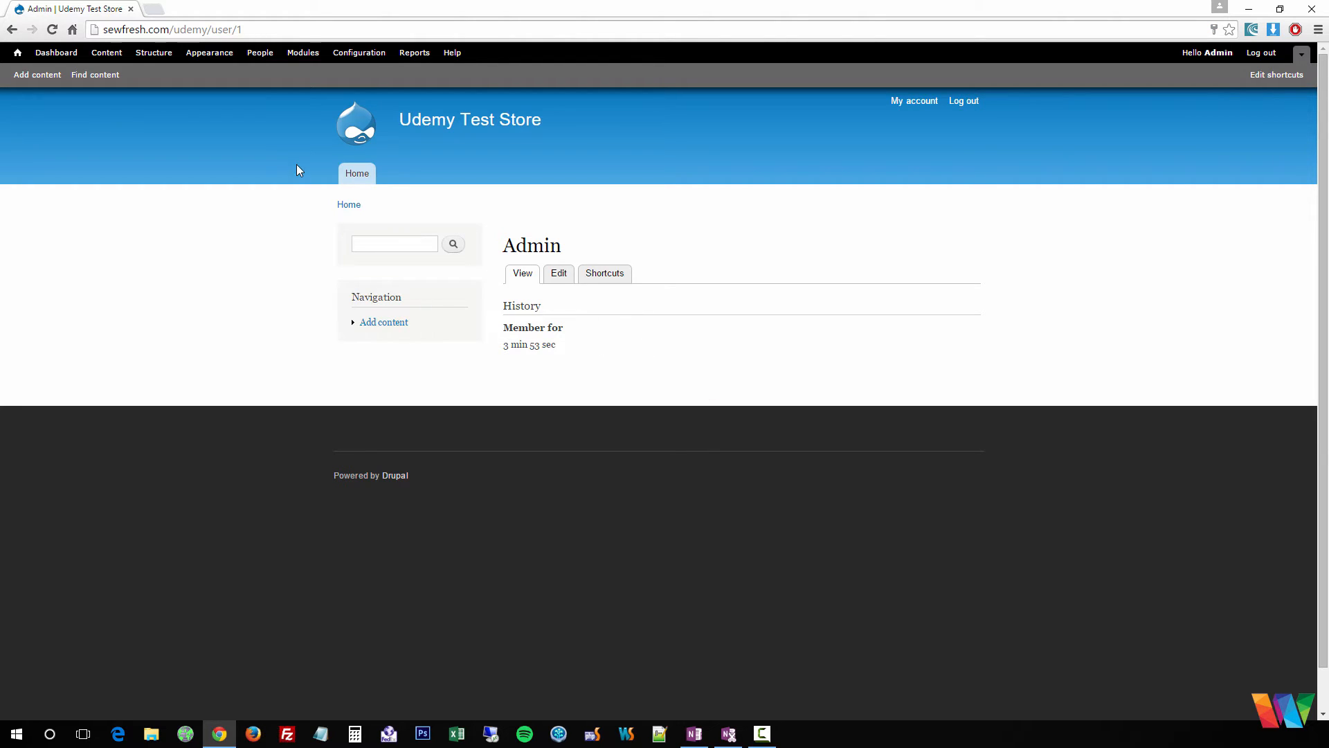
- Create a new Basic page titled 'This is a demo page'
left_click(31, 77)
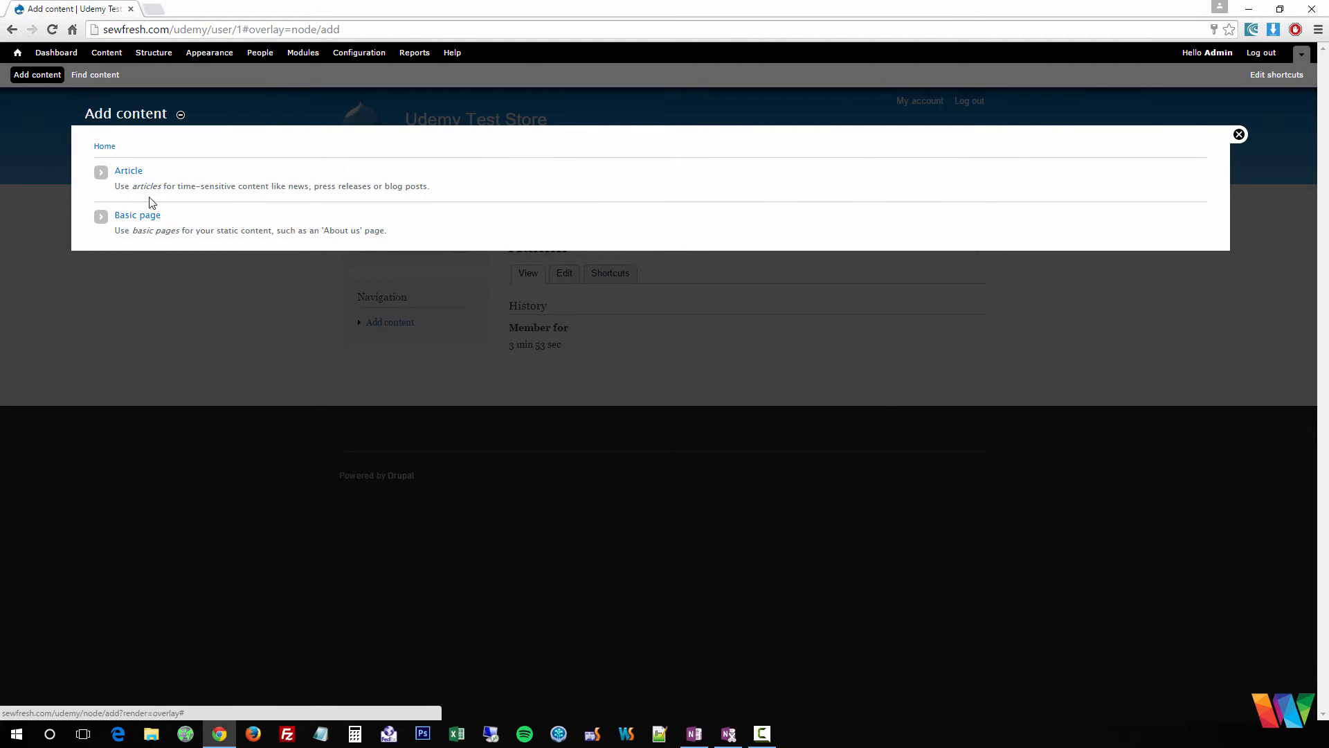
left_click(132, 216)
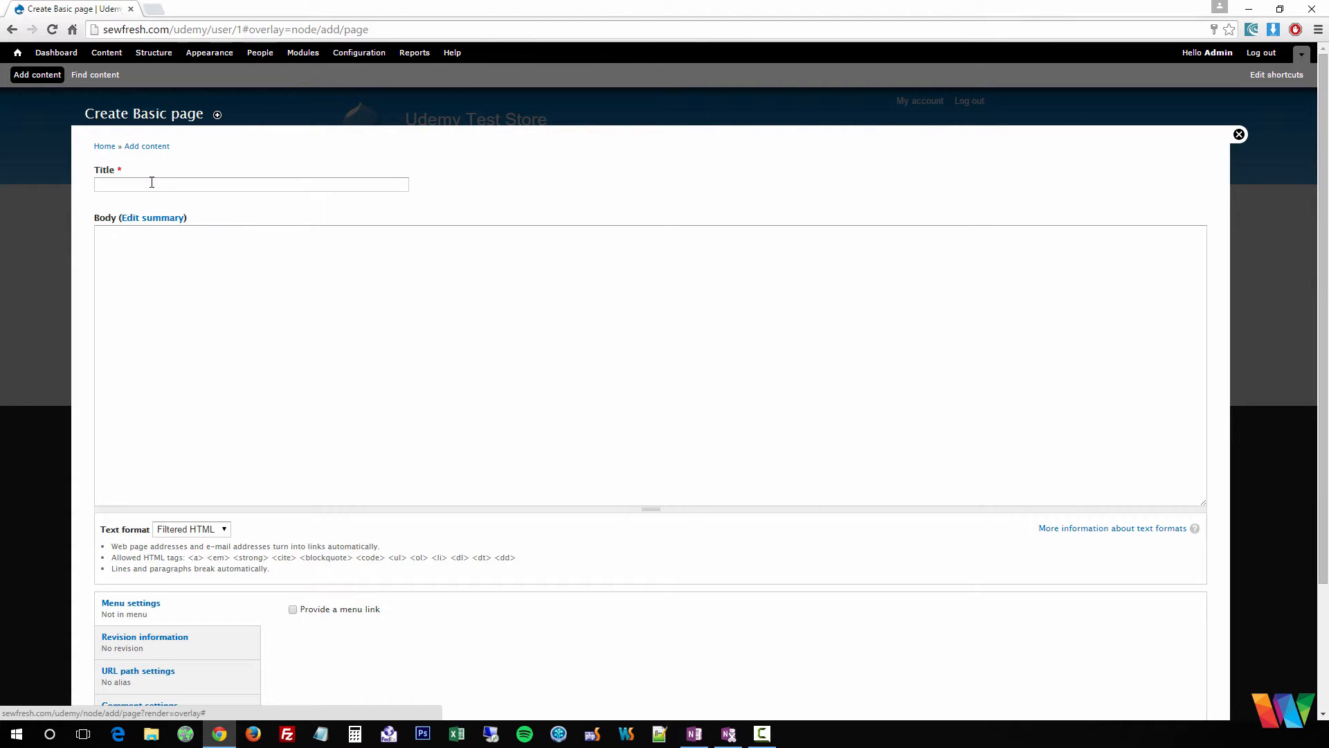
left_click(152, 182)
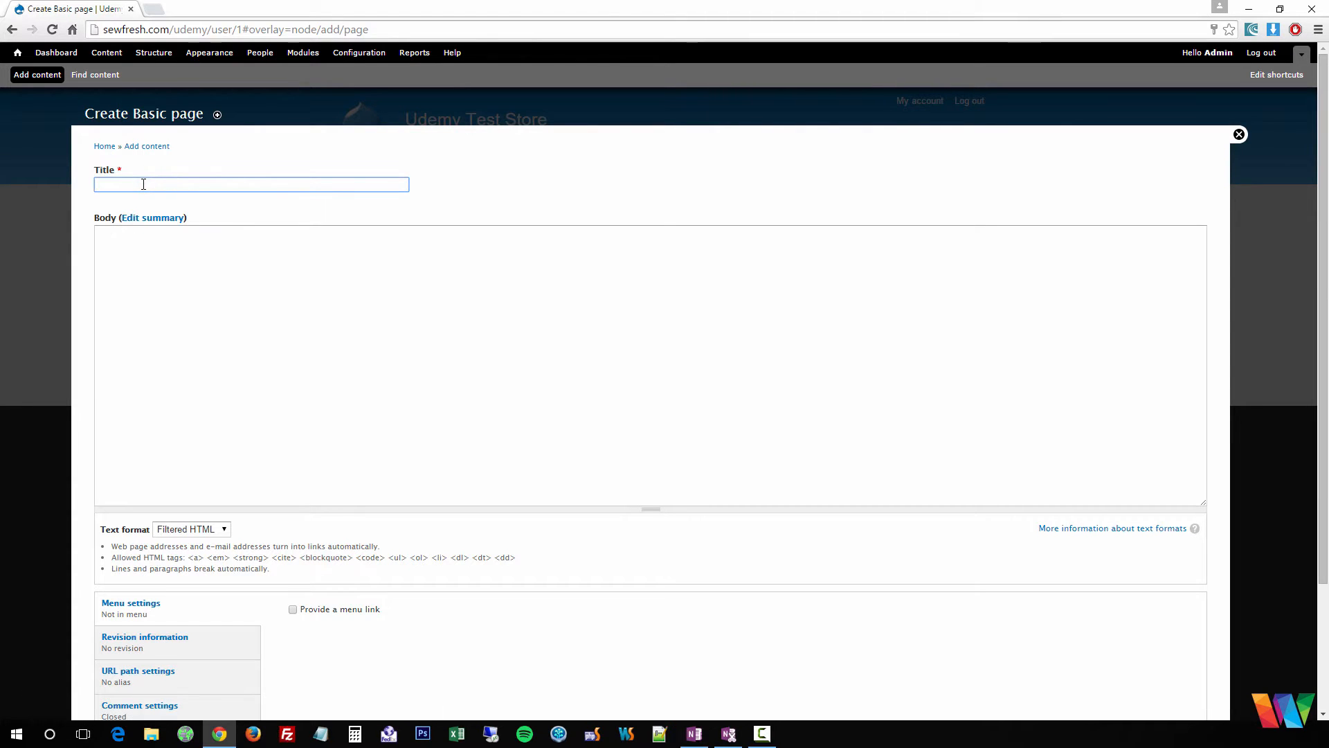
type("This is a demo page")
- Switch the body's text format to Full HTML and start the body text 'Hello world'
left_click(146, 326)
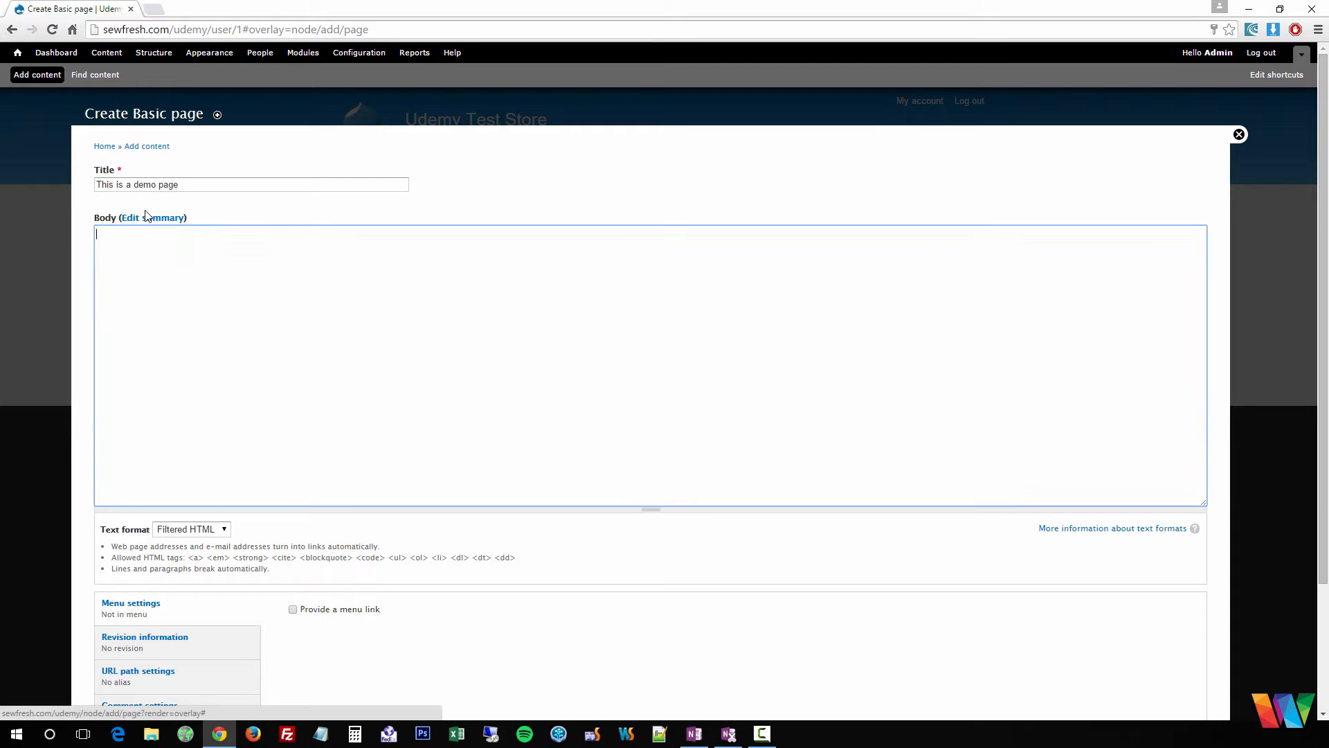
left_click(223, 529)
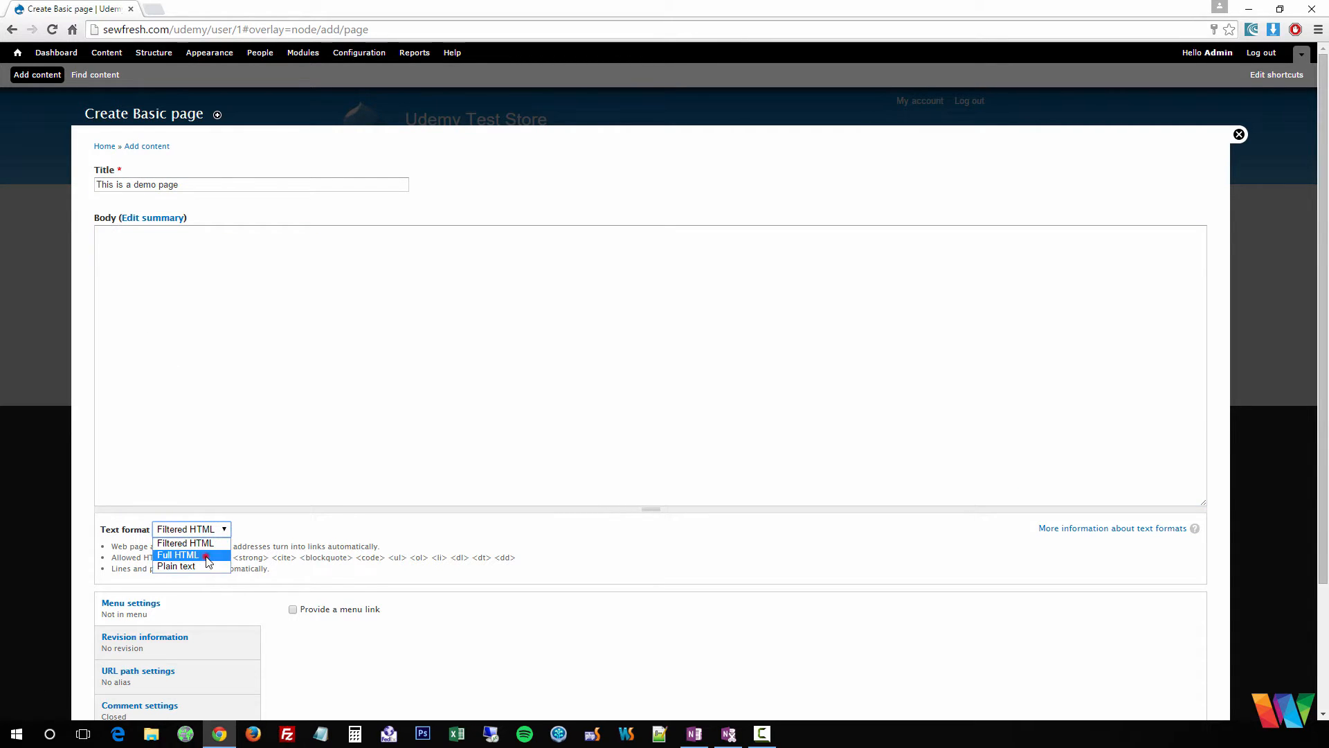
left_click(207, 555)
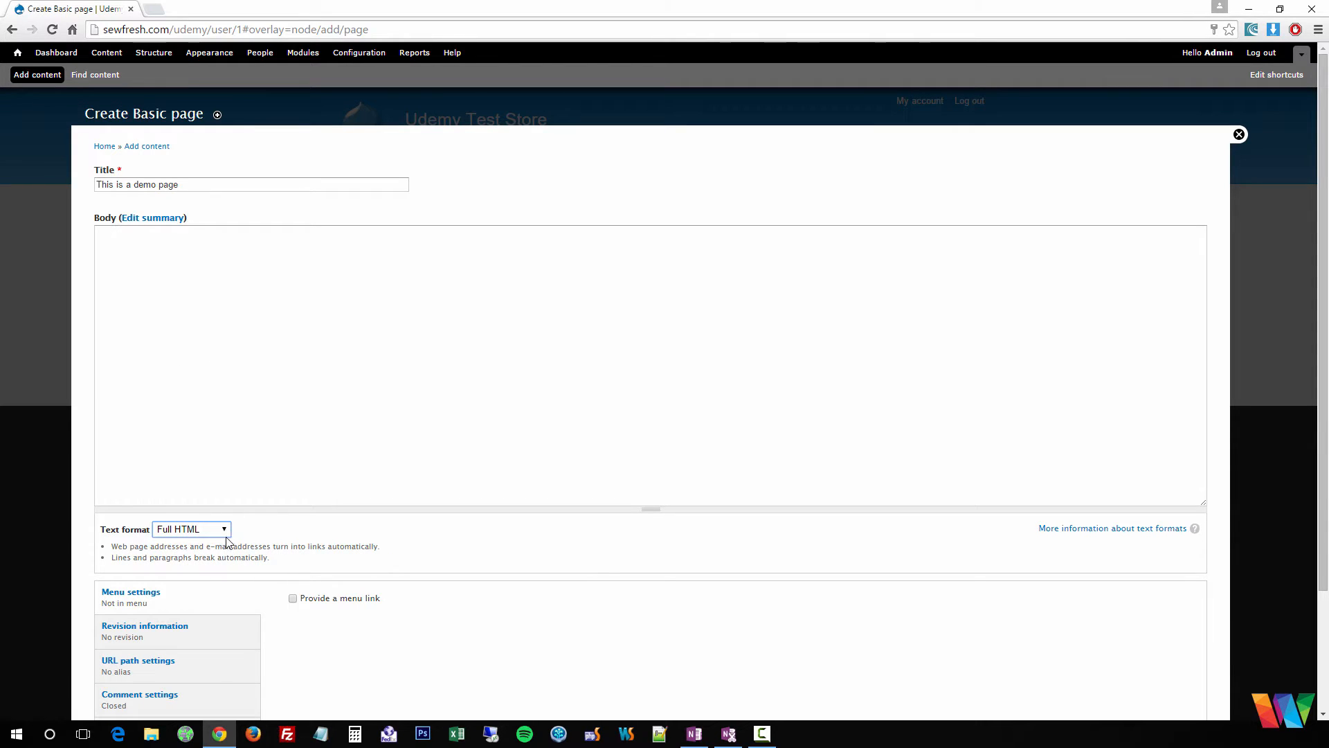
left_click(247, 277)
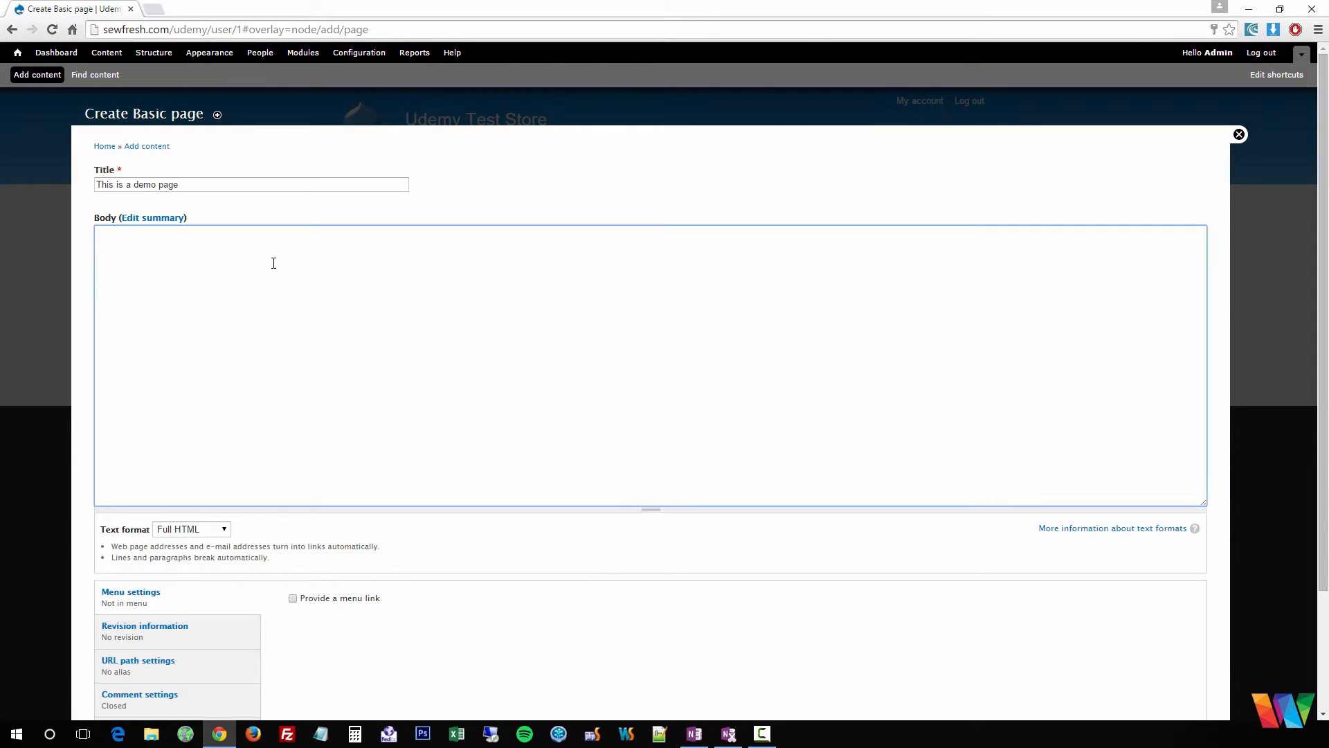
type("Hello world")
scroll(335, 286, "down", 3)
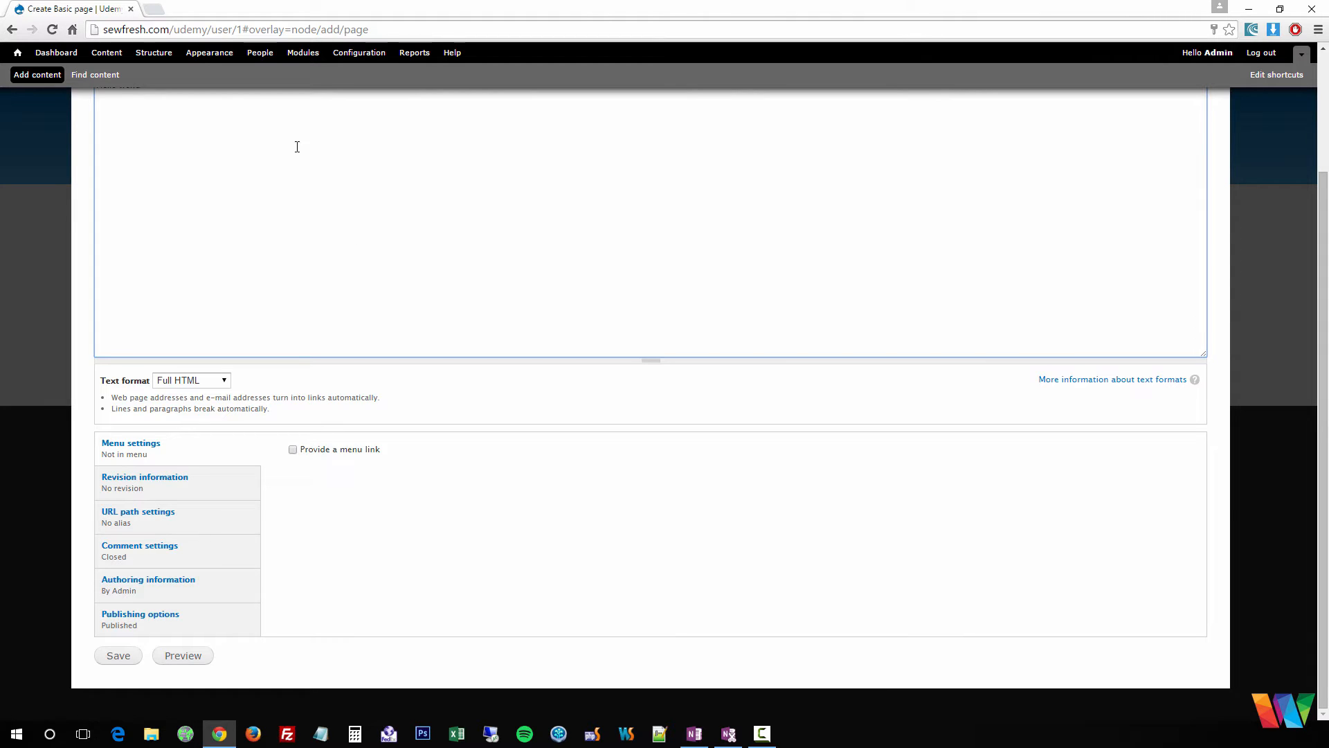
- Look through the page's revision, URL alias, comment and authoring settings
left_click(181, 486)
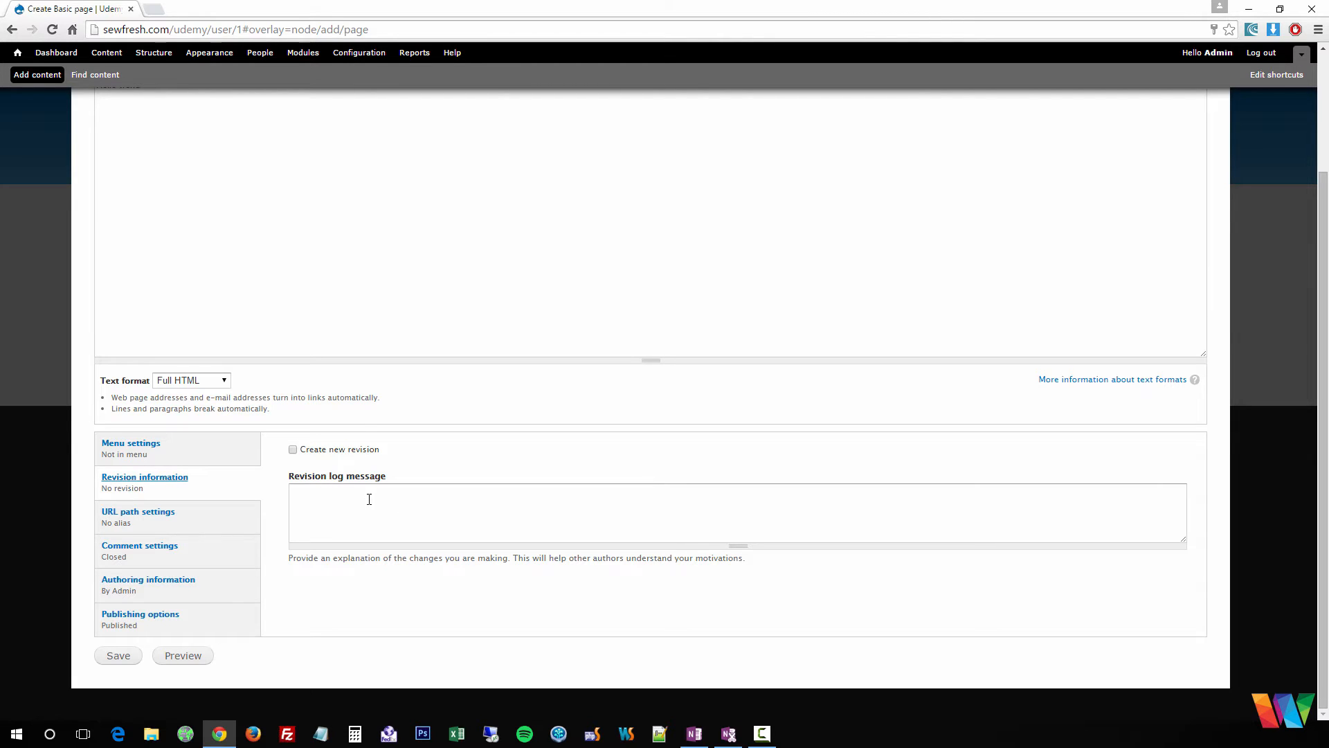
left_click(142, 513)
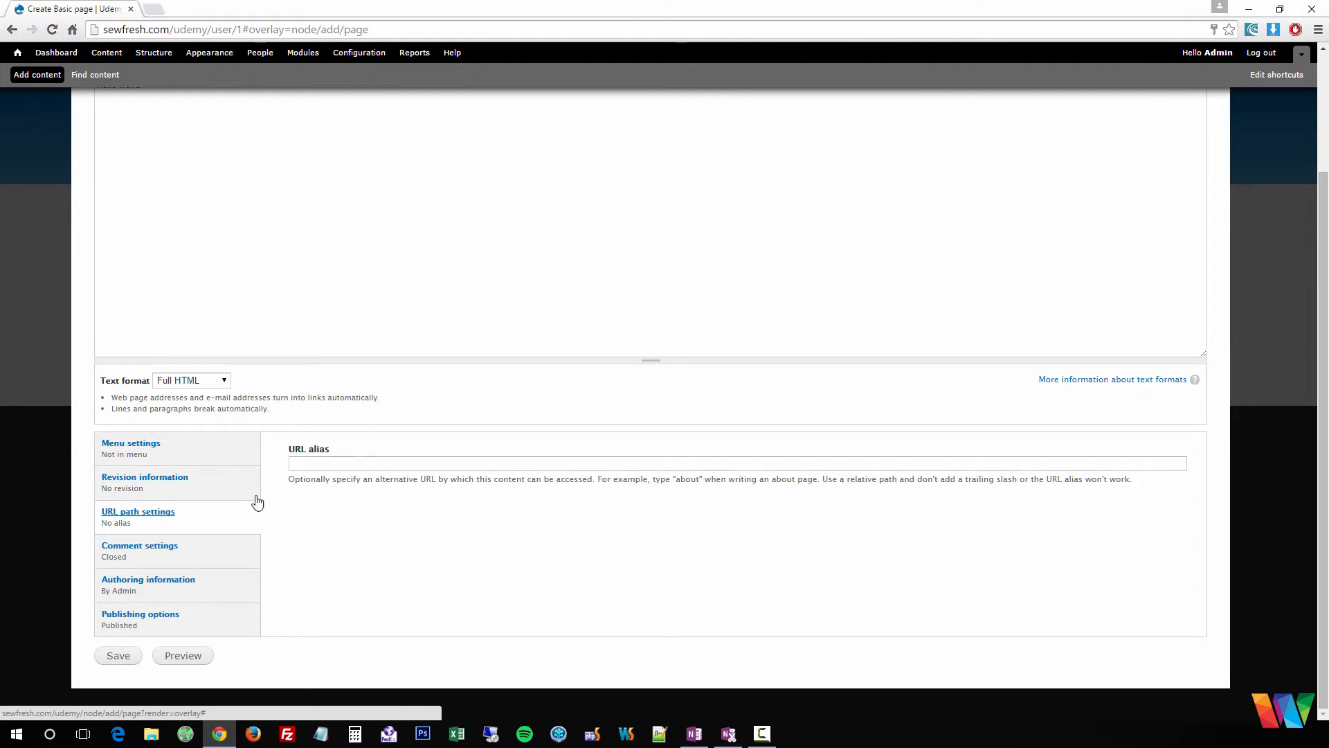
left_click(297, 463)
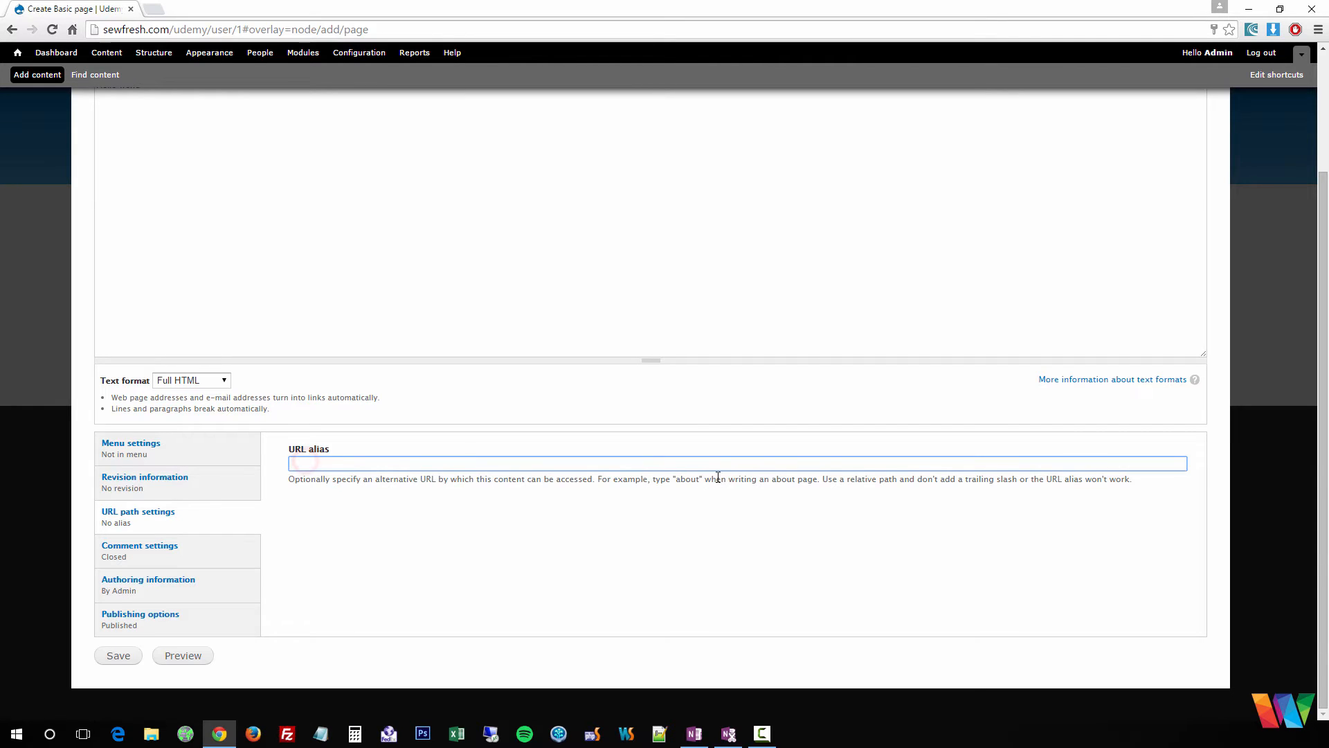
left_click(138, 547)
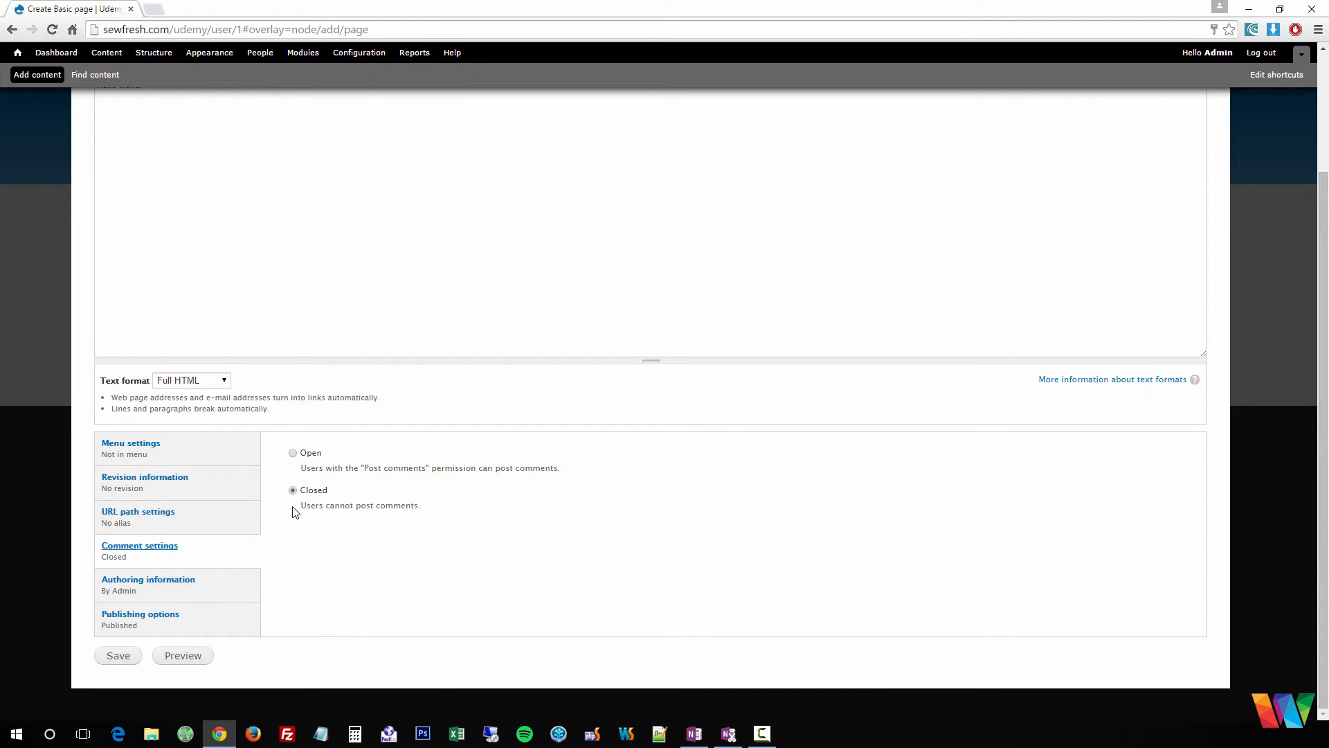
left_click(150, 585)
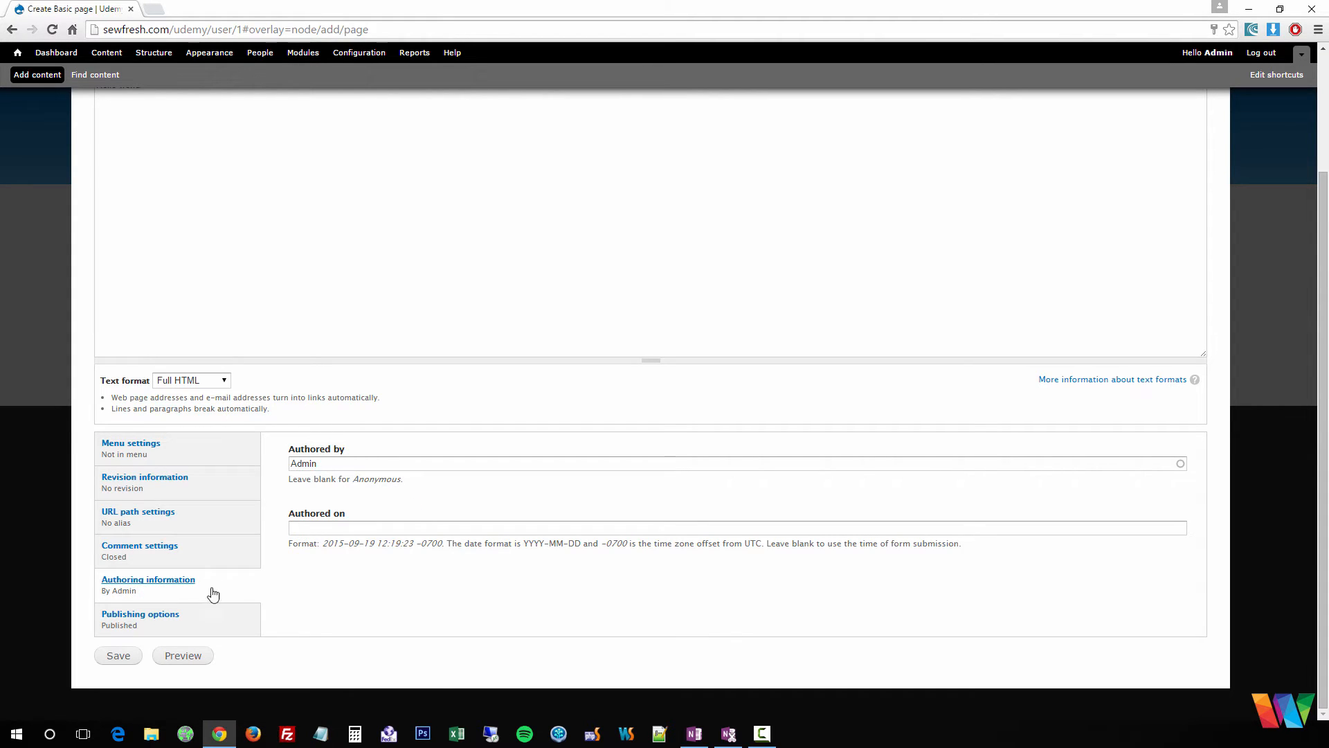
- Mark the page Promoted to front page and save it
left_click(142, 622)
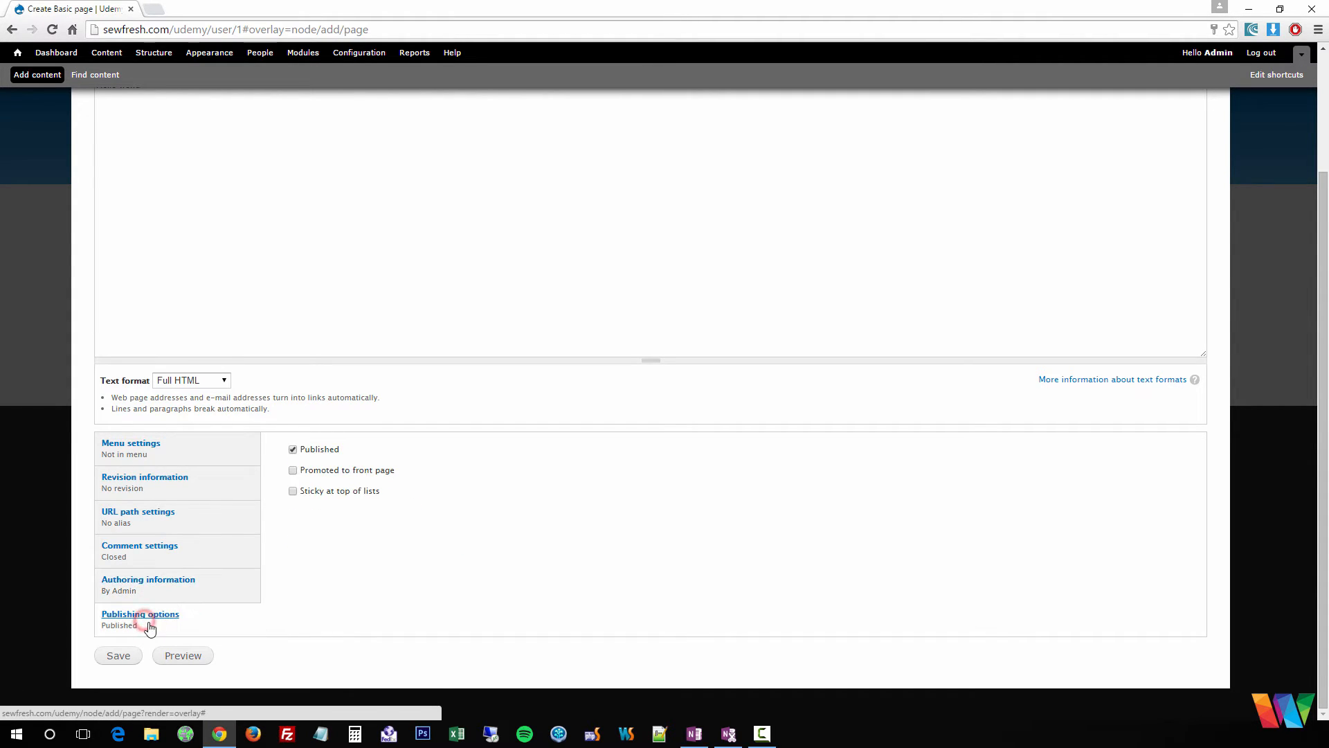
left_click(295, 472)
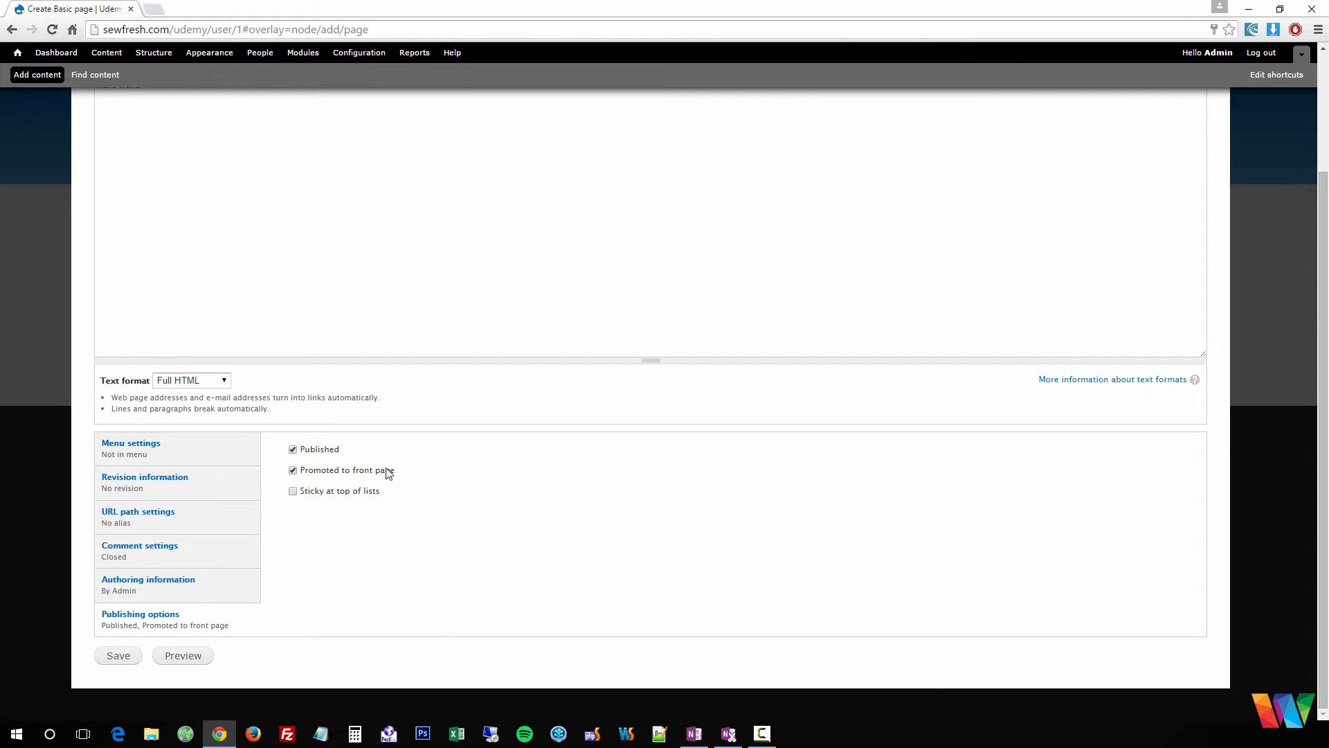
left_click(119, 656)
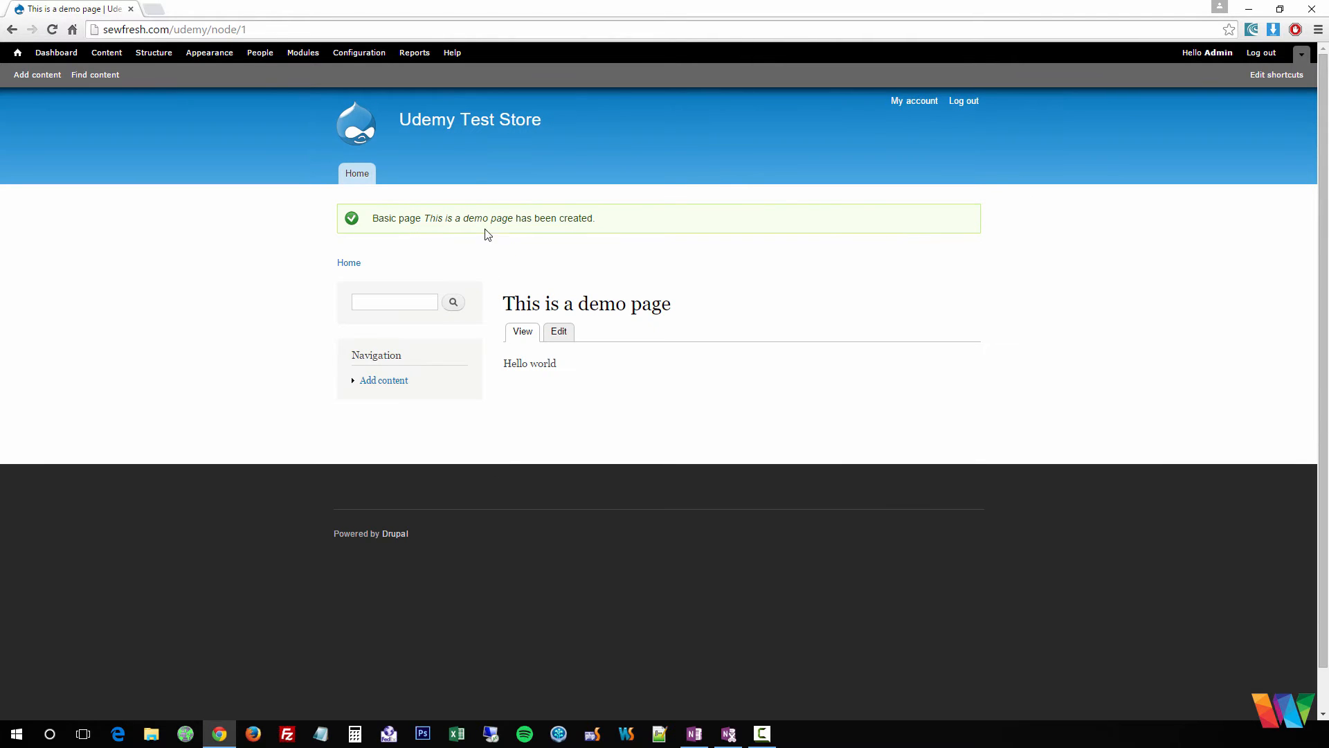
- Open 'This is a demo page' from the front page, delete it from its edit form, then go to Structure
left_click(373, 132)
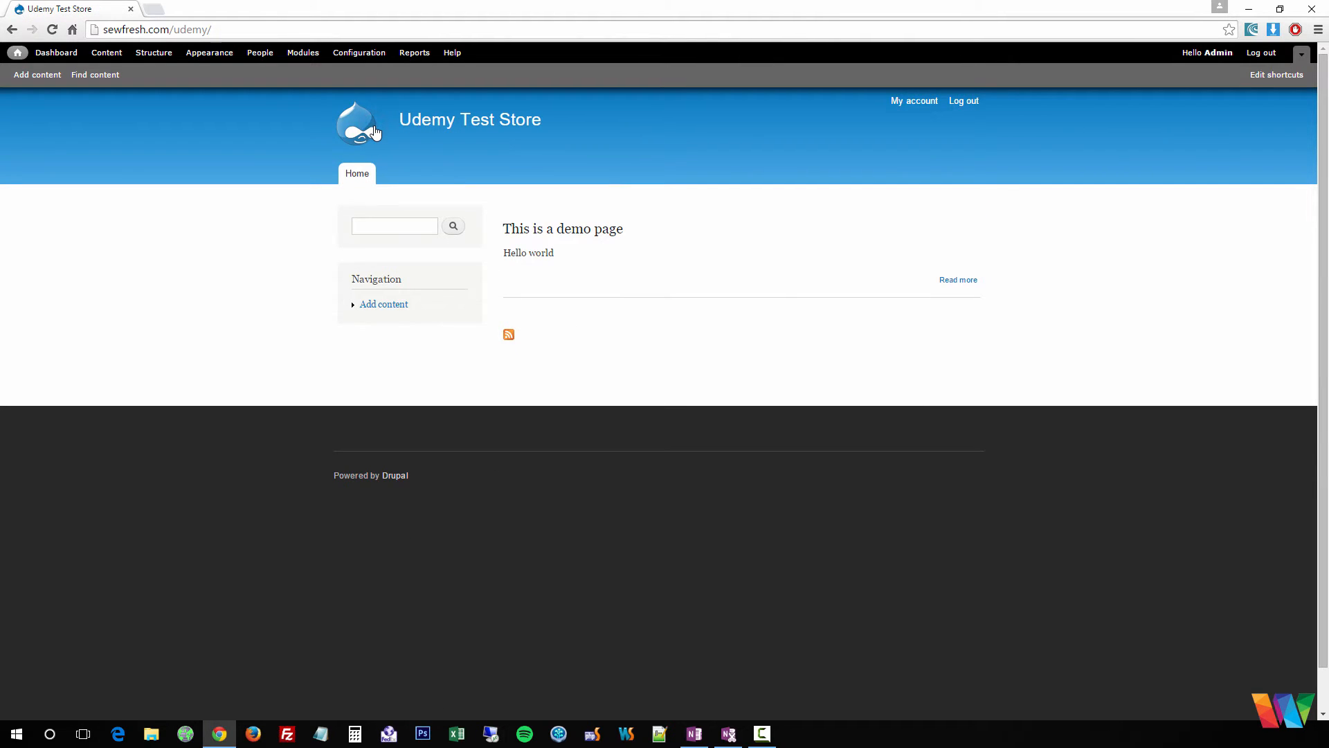
left_click(571, 229)
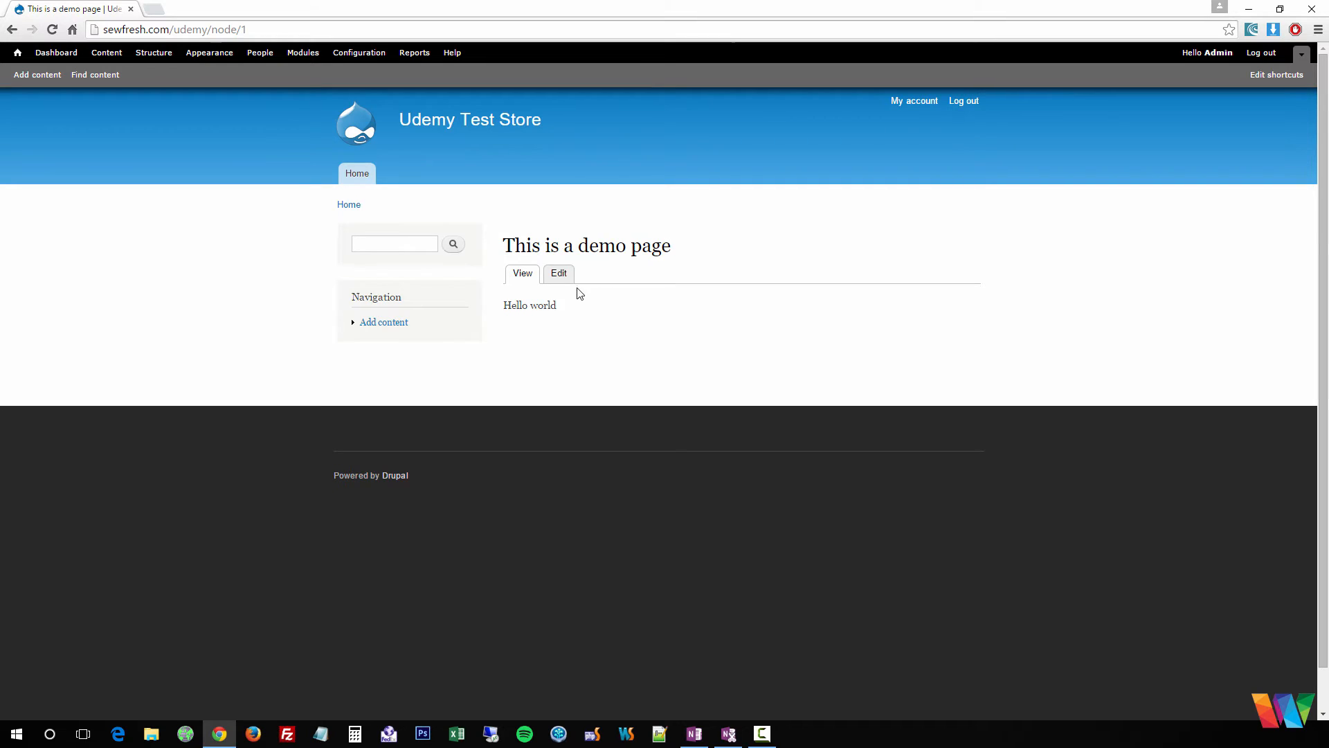
left_click(559, 272)
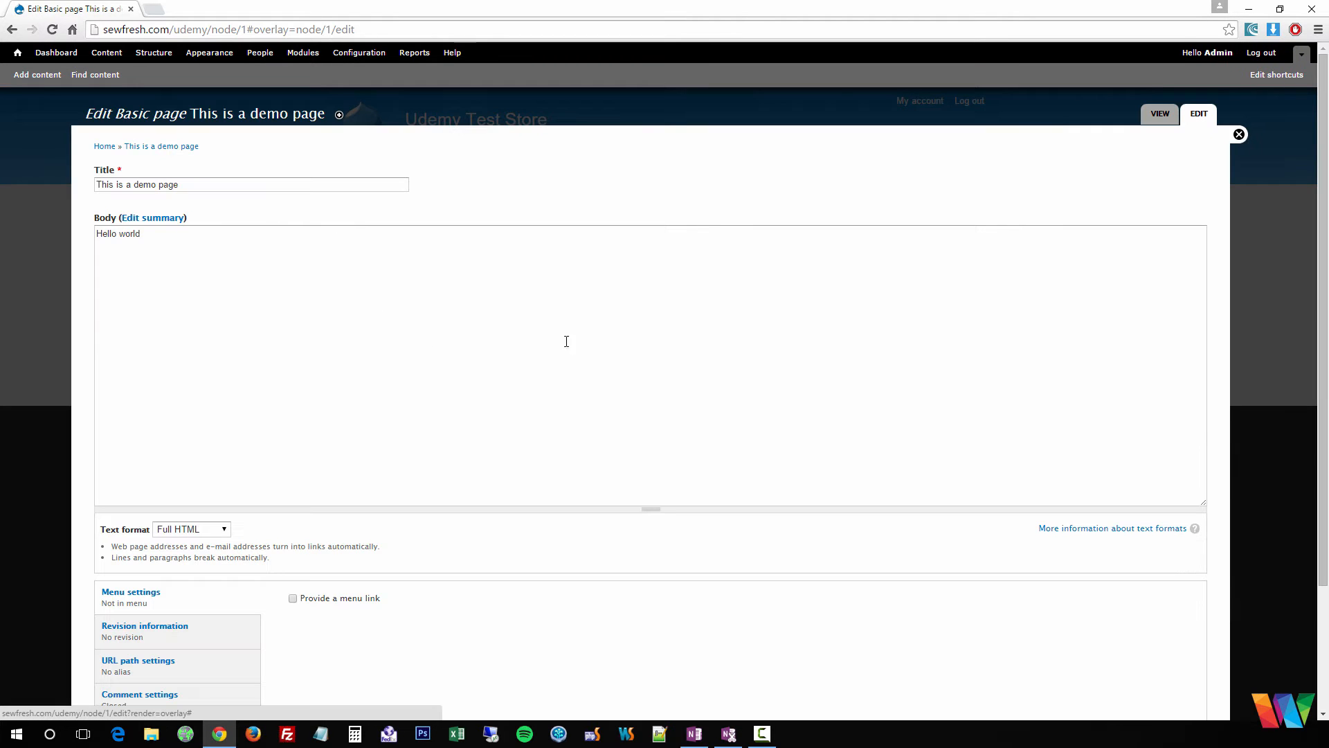
scroll(1067, 208, "down", 3)
left_click(262, 656)
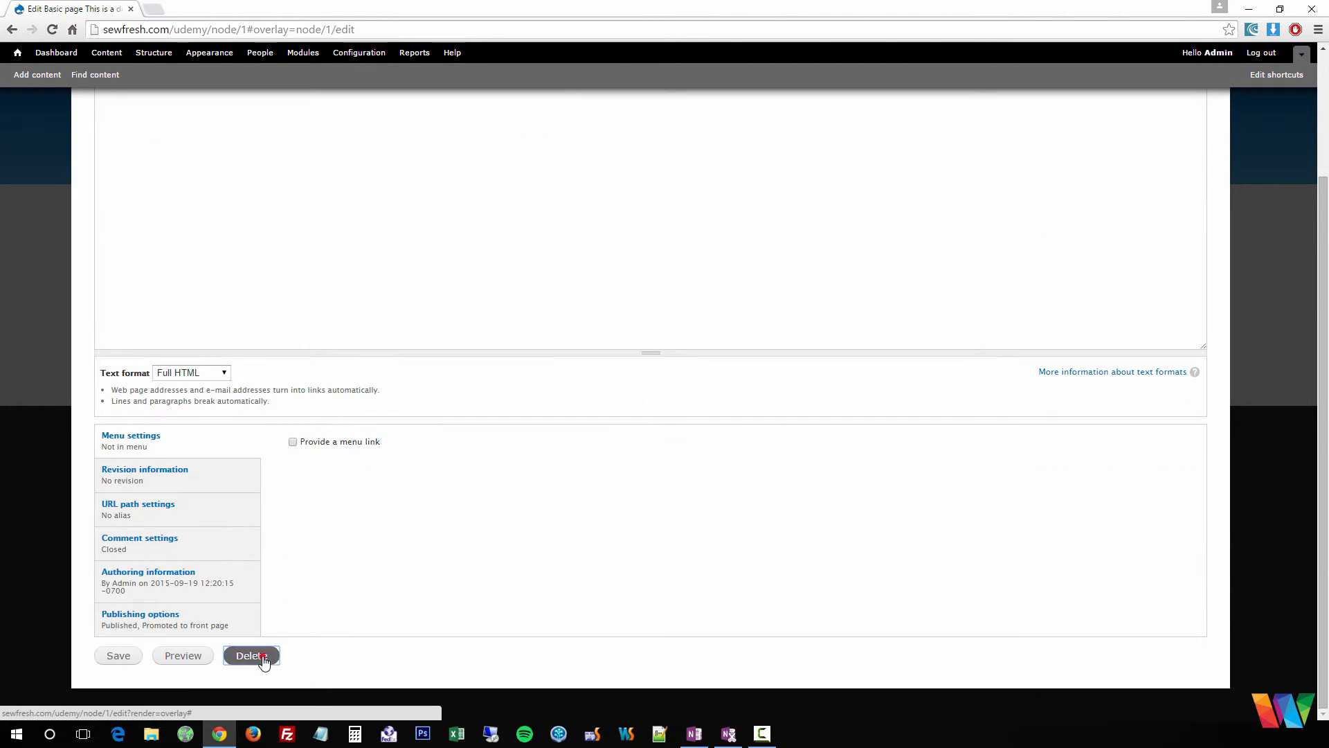
left_click(120, 196)
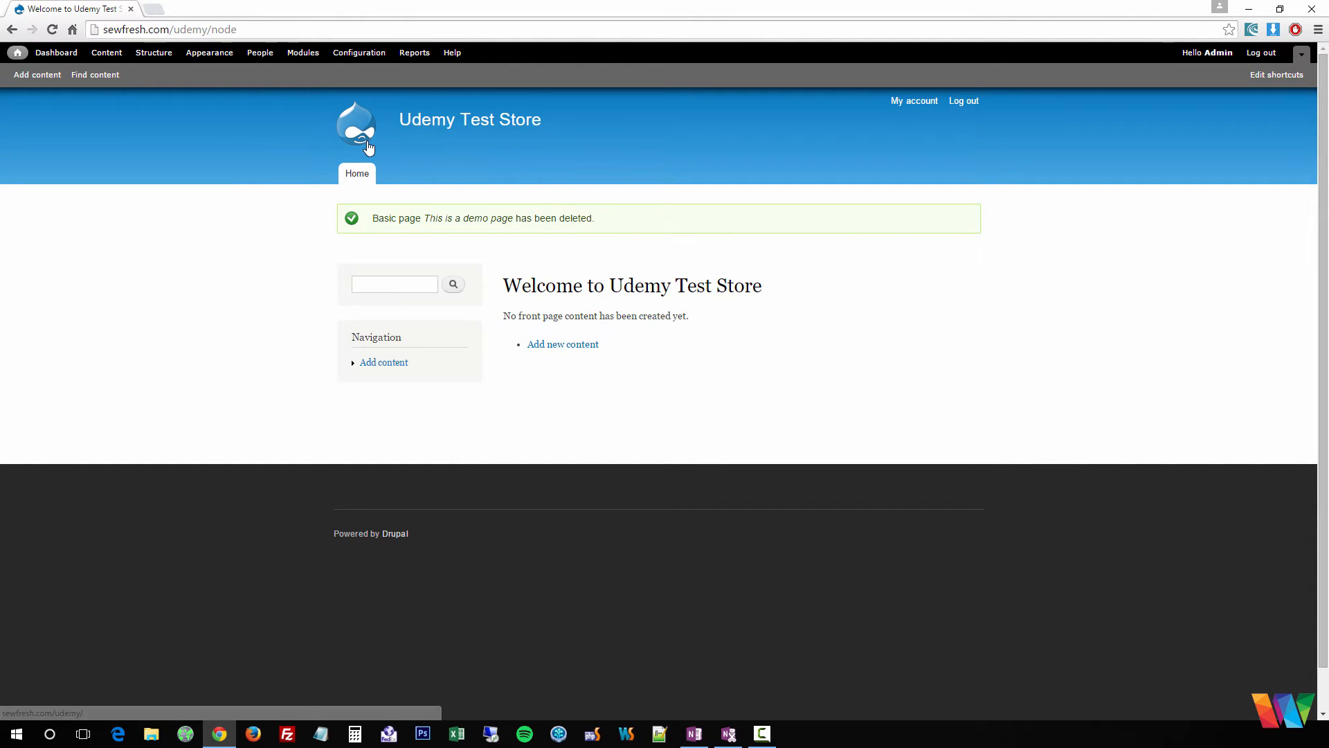
left_click(151, 54)
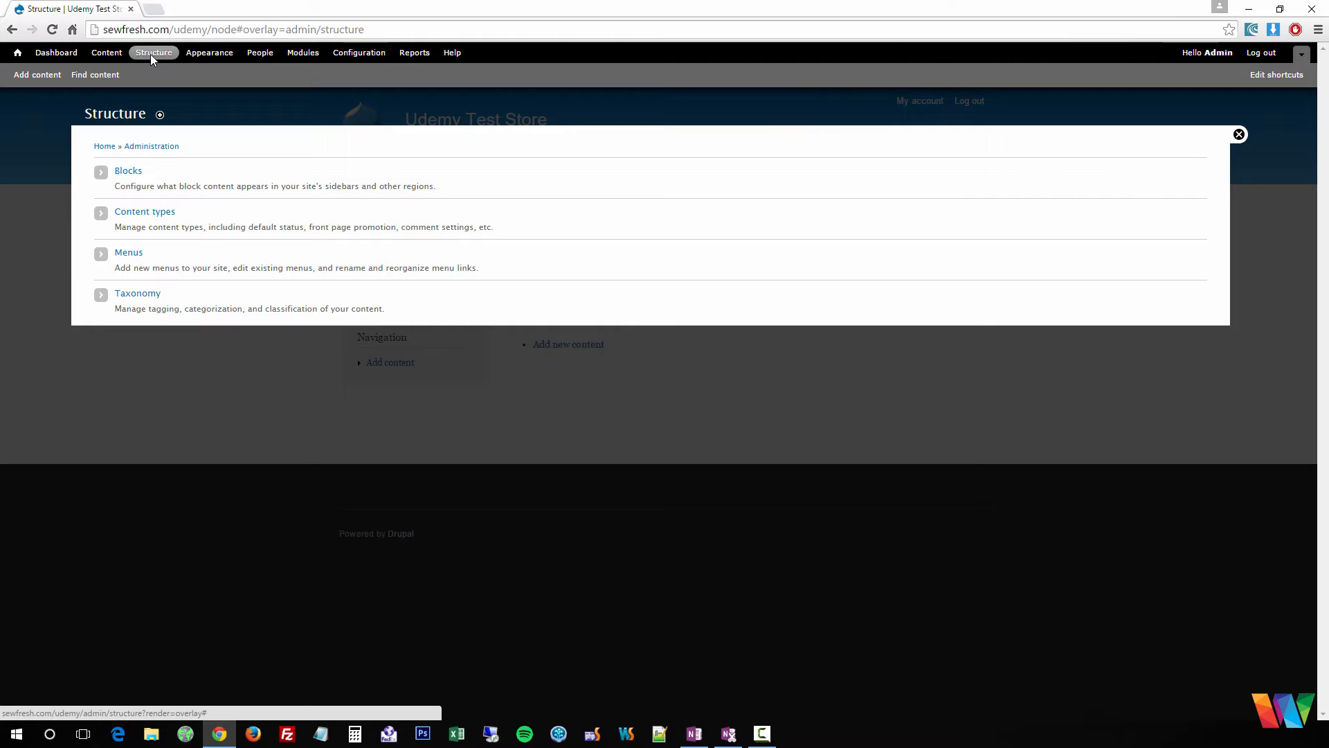
- Open Basic page's fields, try Image as a new field type, then open its Manage Display settings
left_click(142, 215)
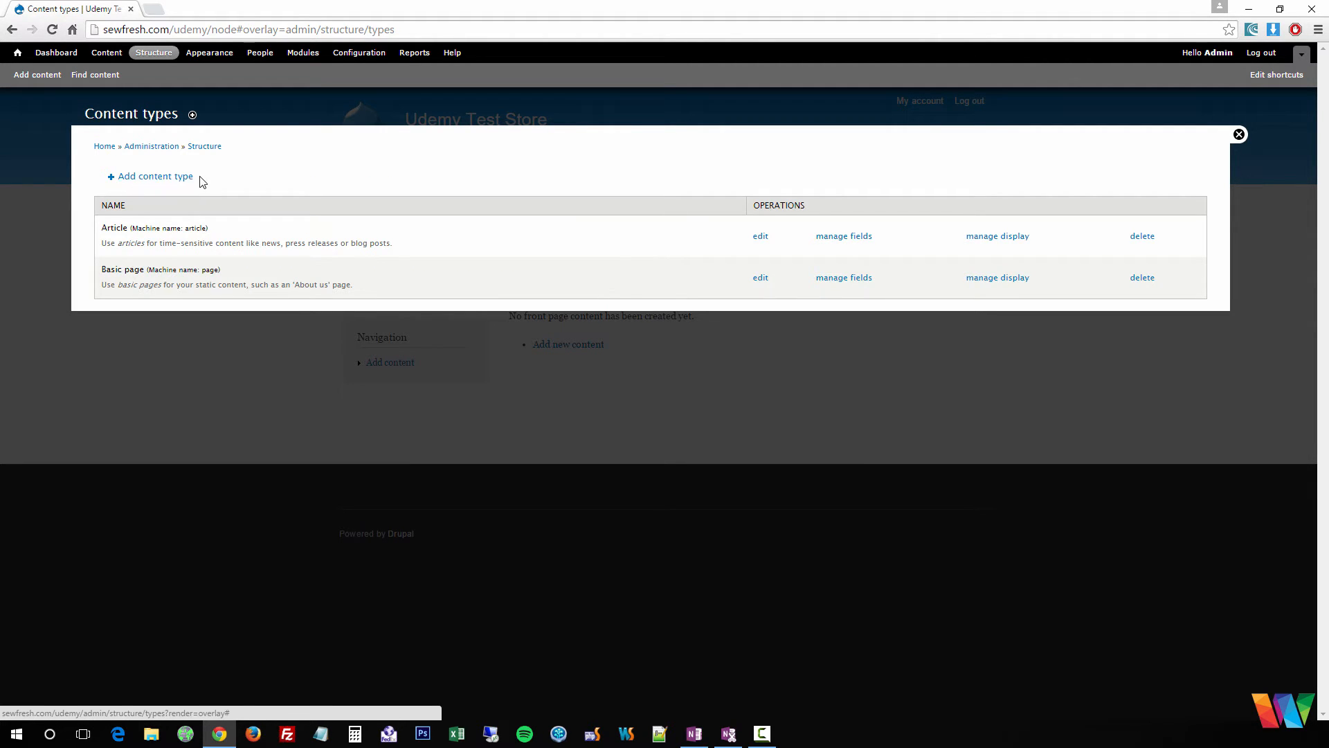
left_click(850, 278)
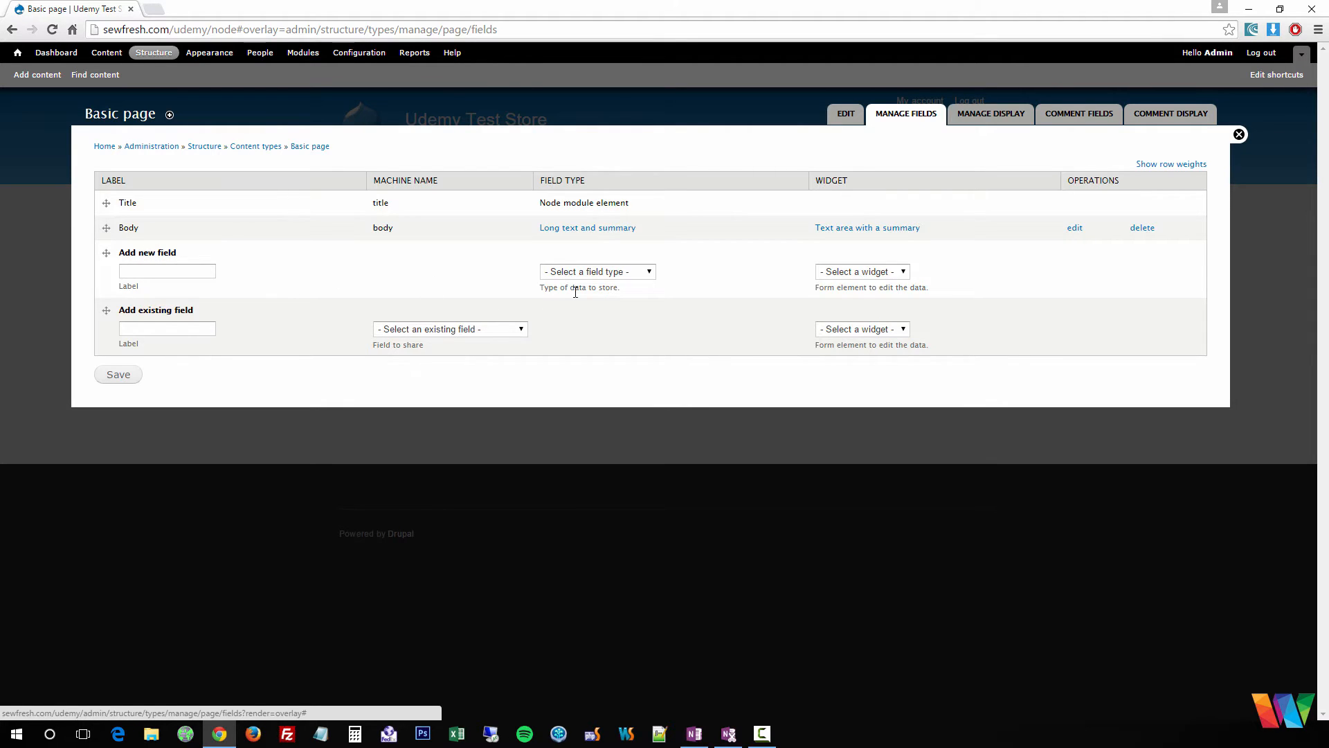
left_click(643, 272)
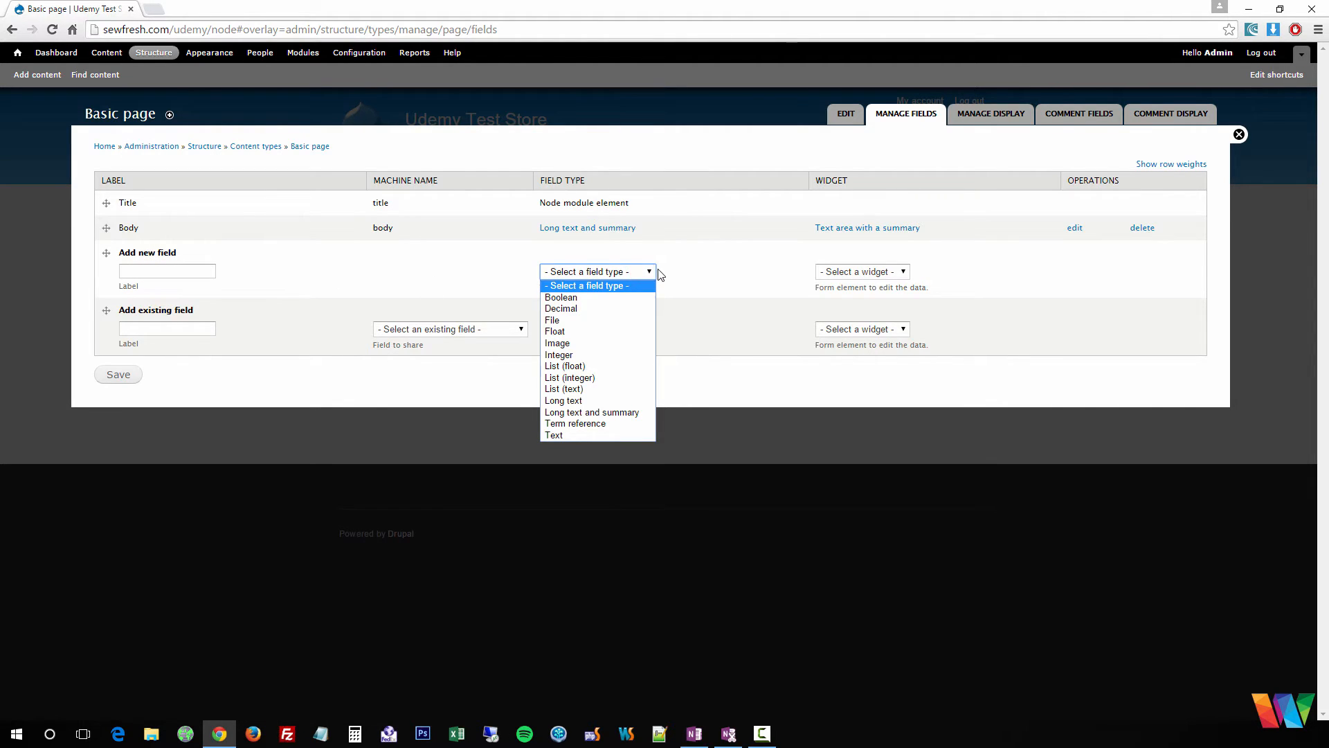
left_click(565, 342)
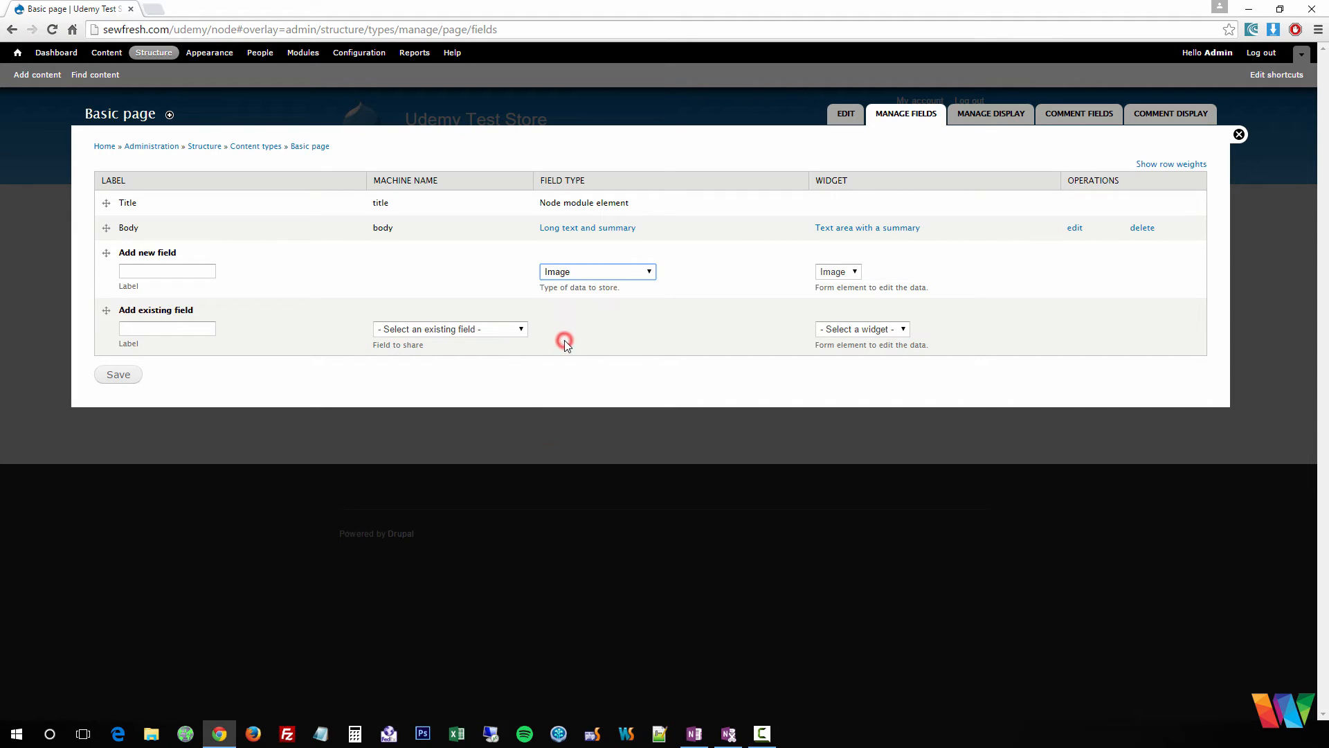
left_click(170, 269)
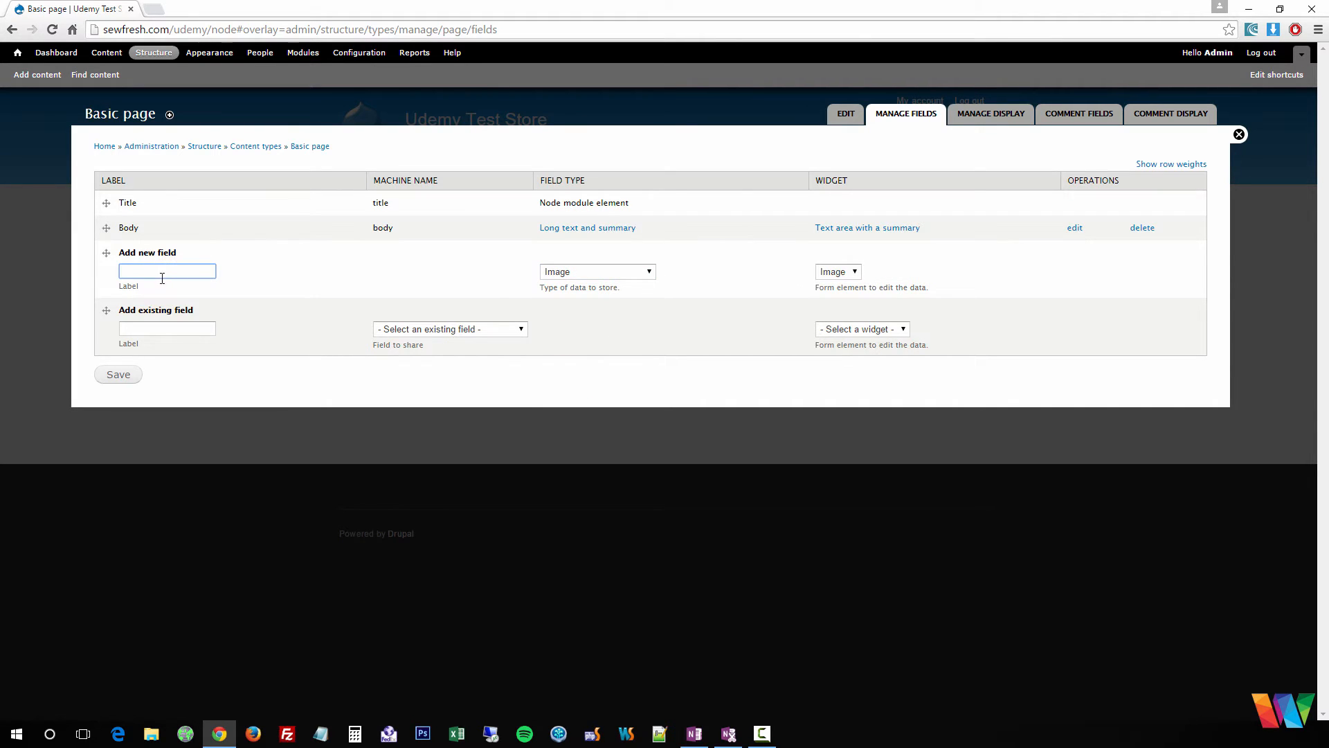
left_click(595, 273)
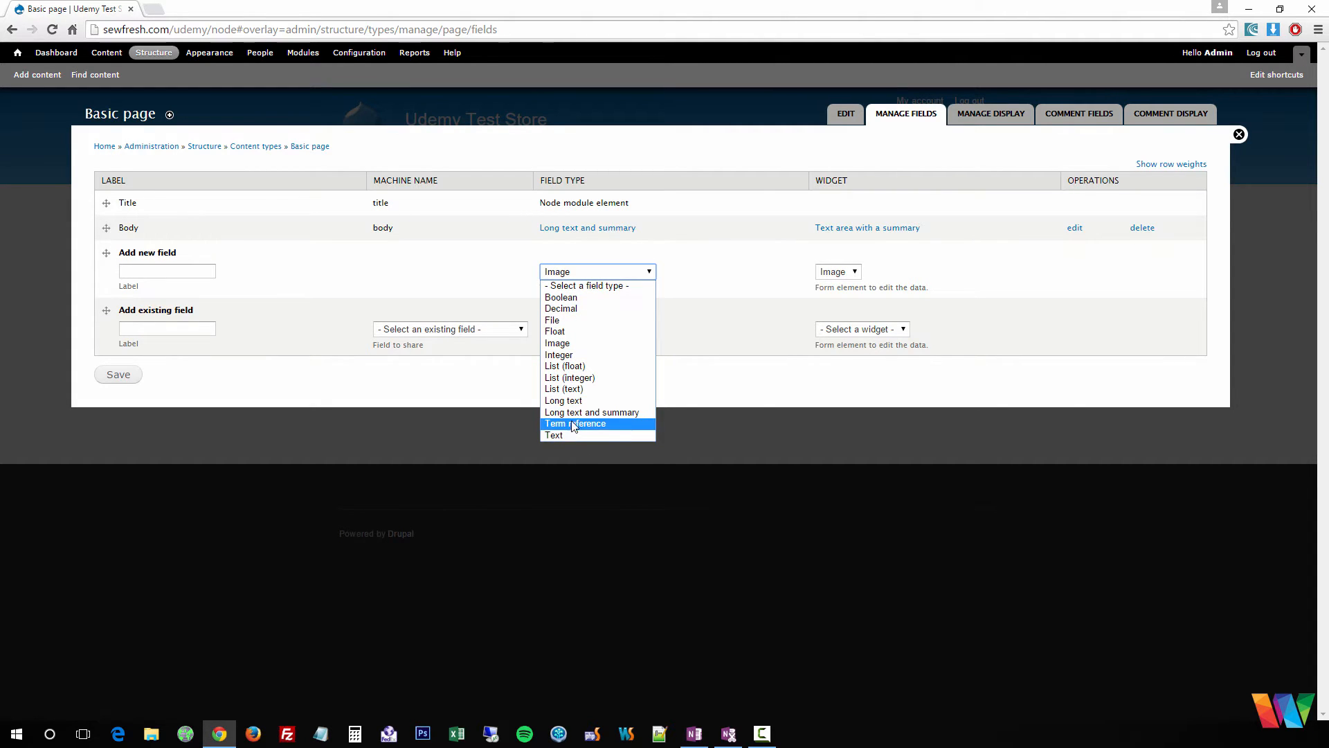
left_click(707, 368)
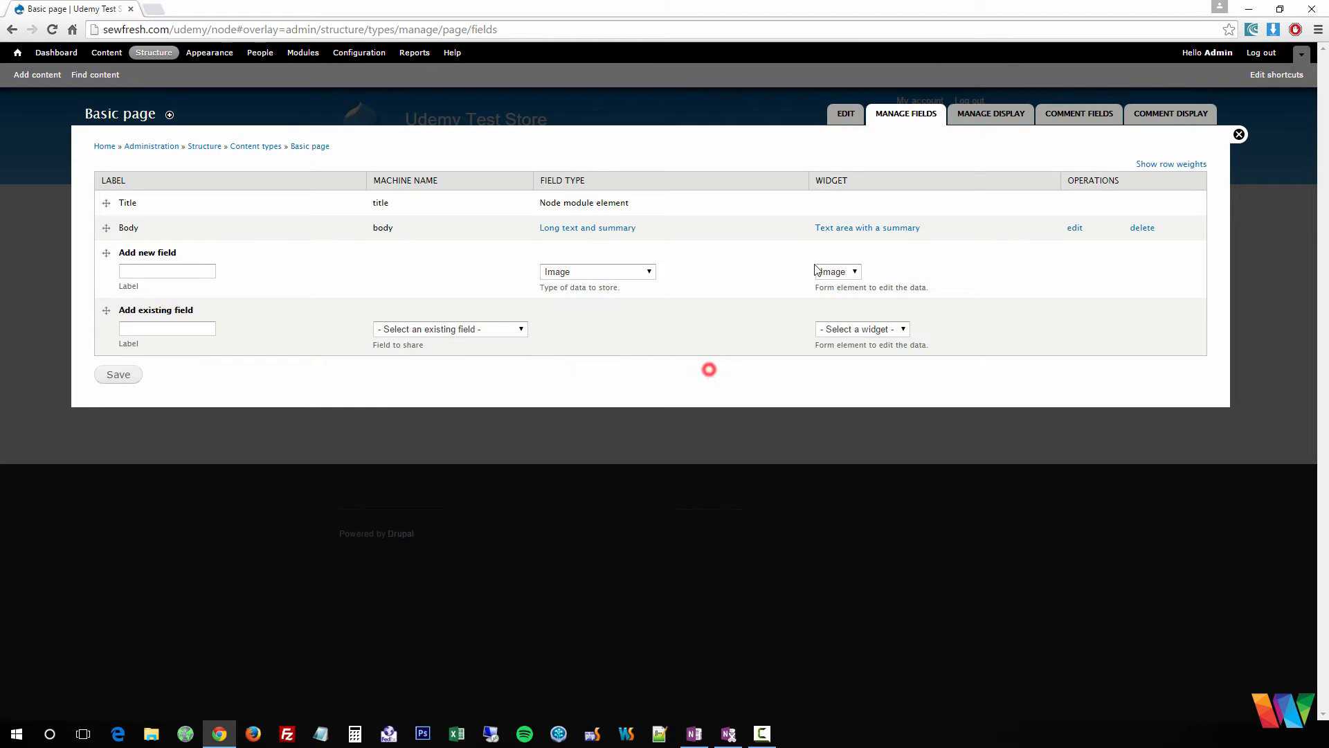
left_click(983, 113)
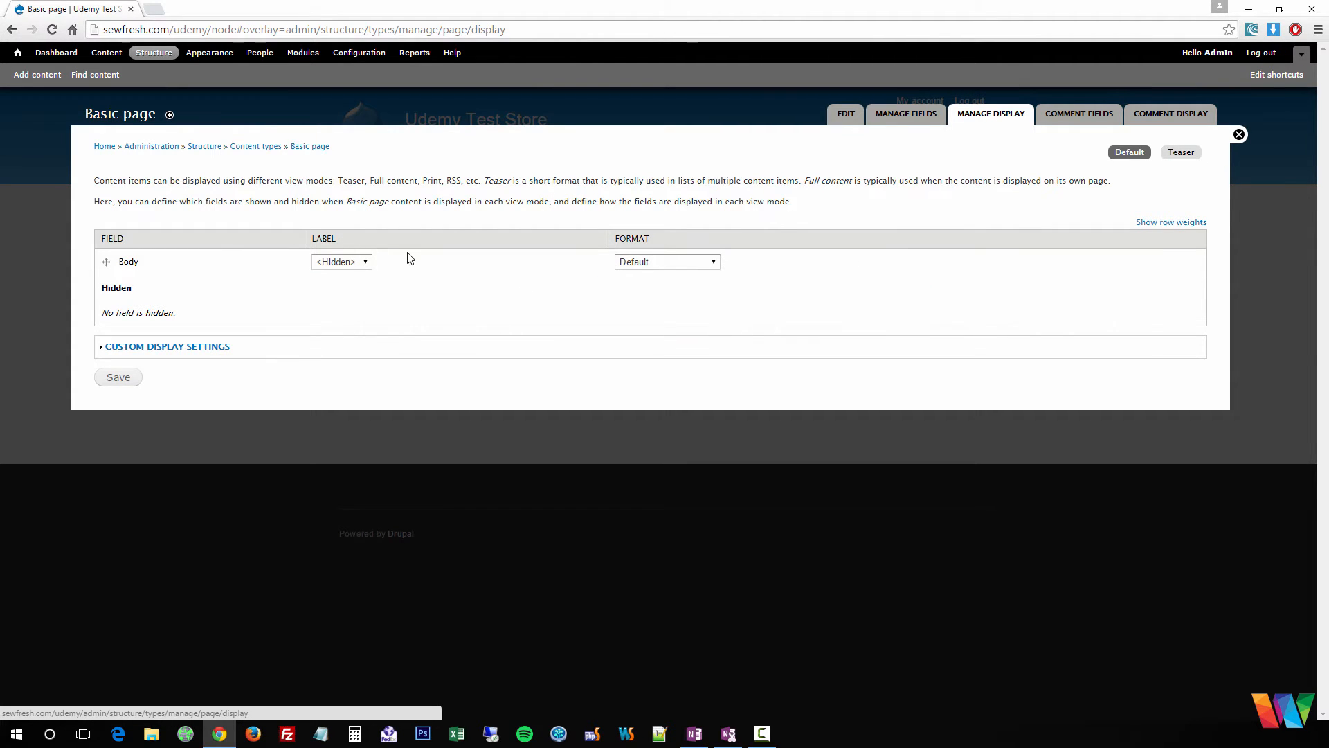
- Go back to the Structure overview and close the admin overlay to reach the front page
left_click(155, 54)
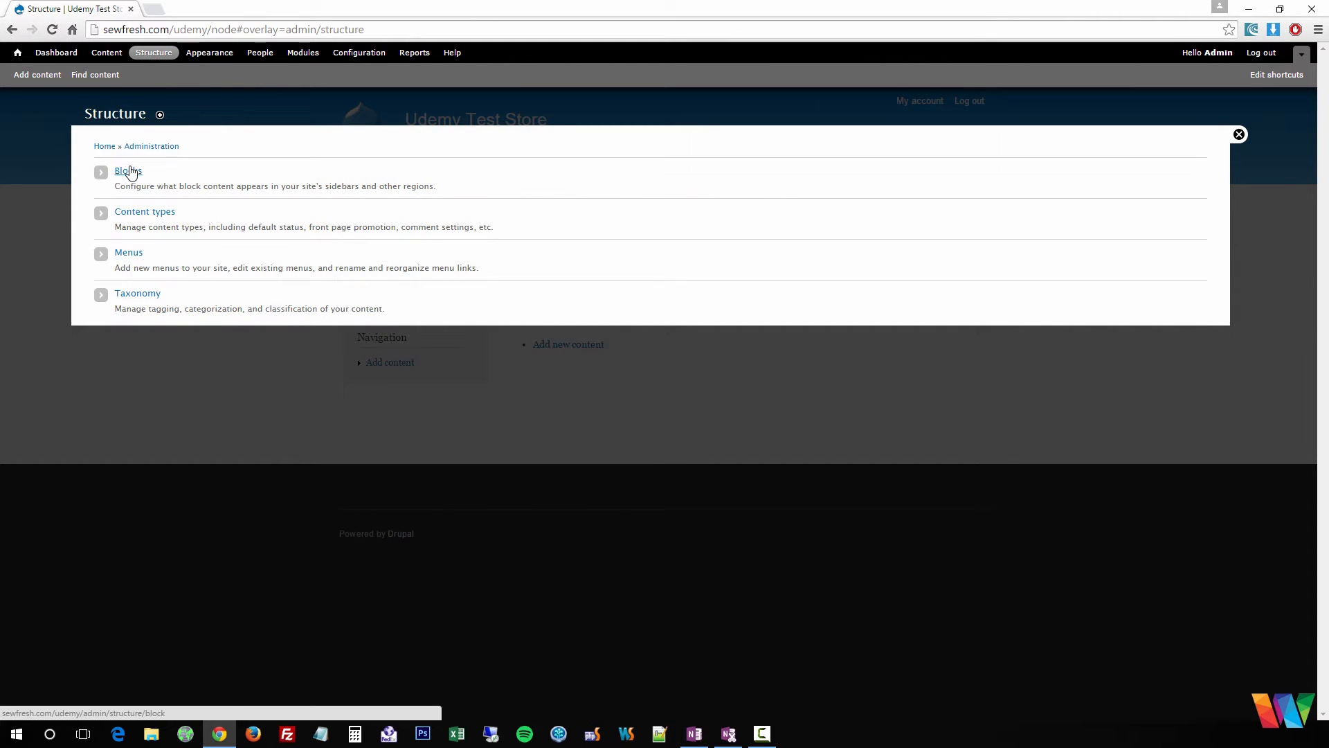
left_click(1238, 135)
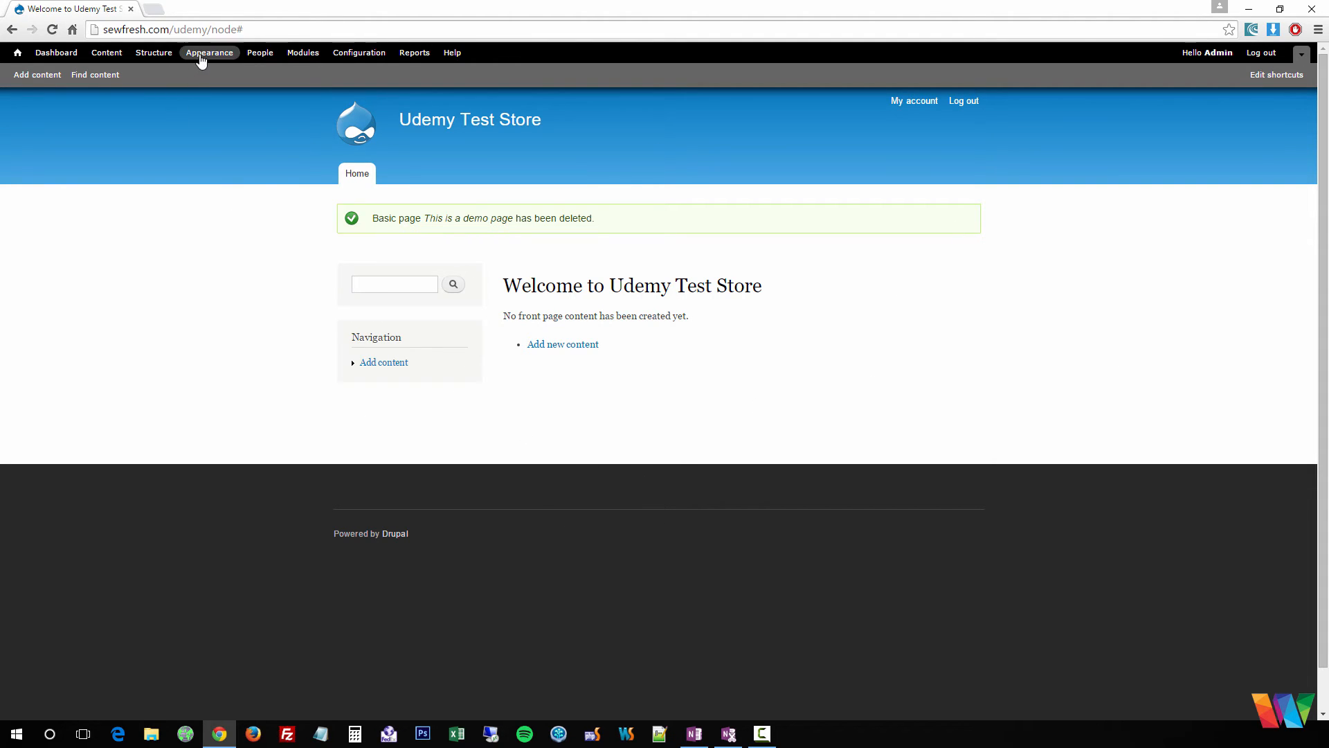
left_click(165, 54)
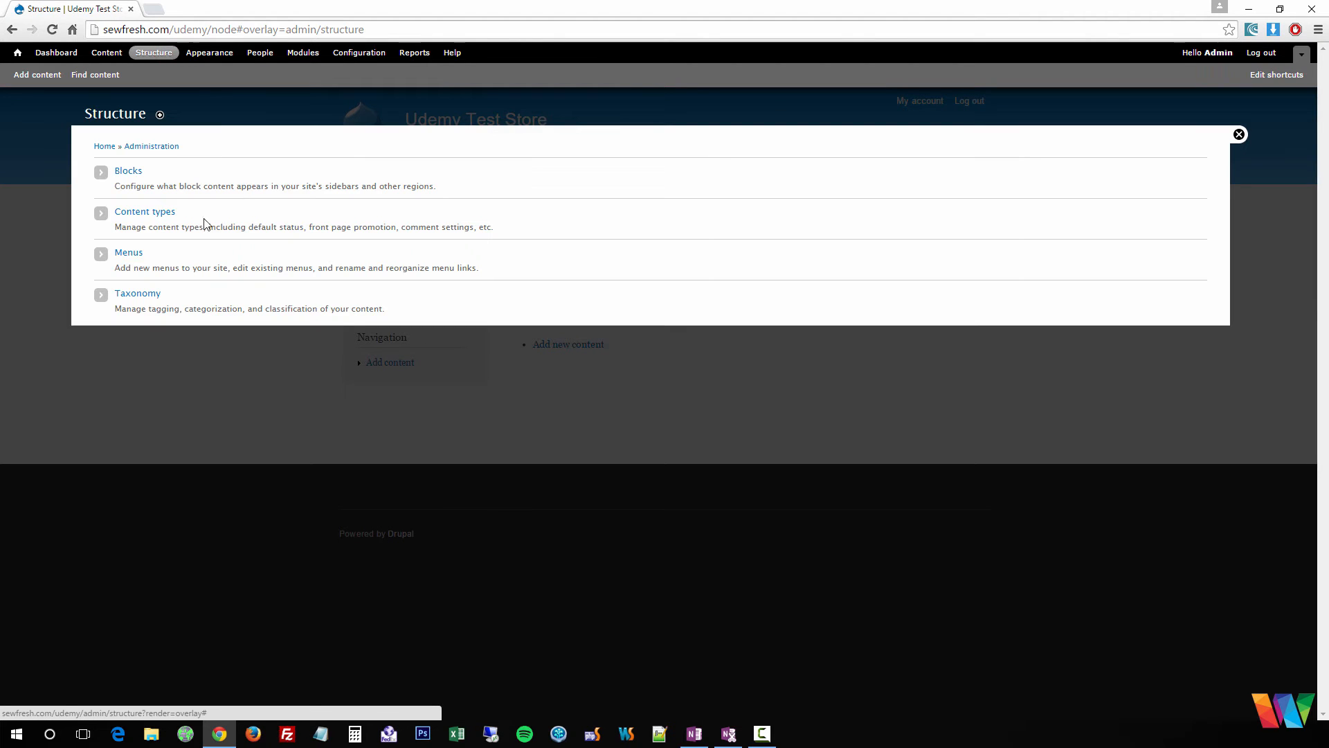
left_click(134, 257)
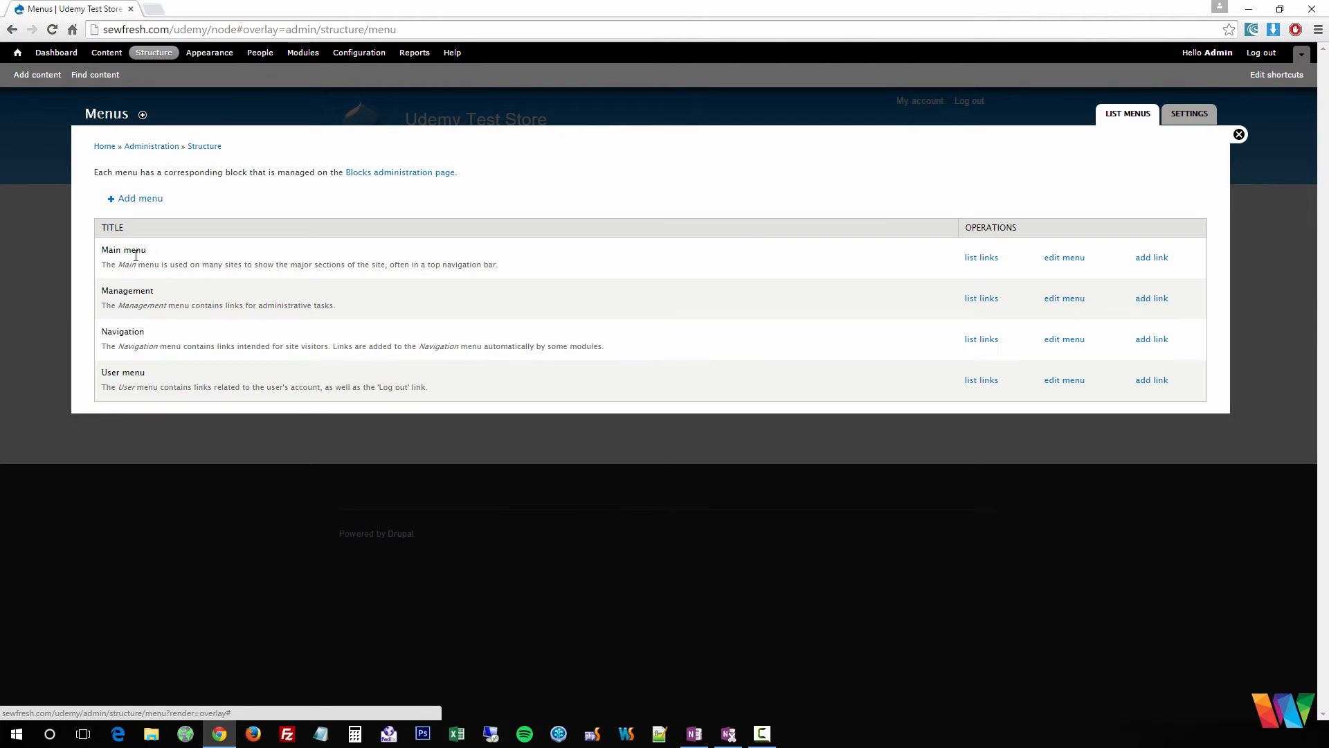
left_click(1239, 134)
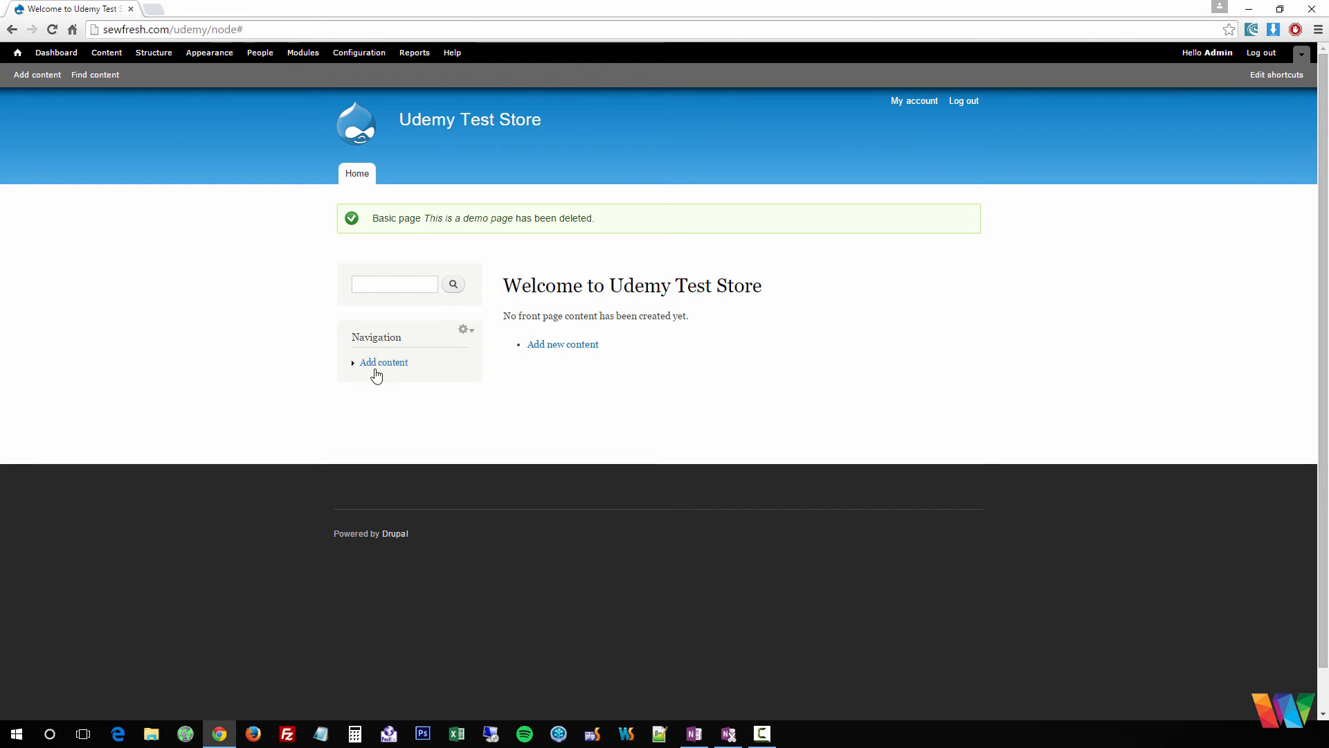
- Scroll through the enabled and disabled themes under Appearance, then open Bartik's settings
left_click(204, 59)
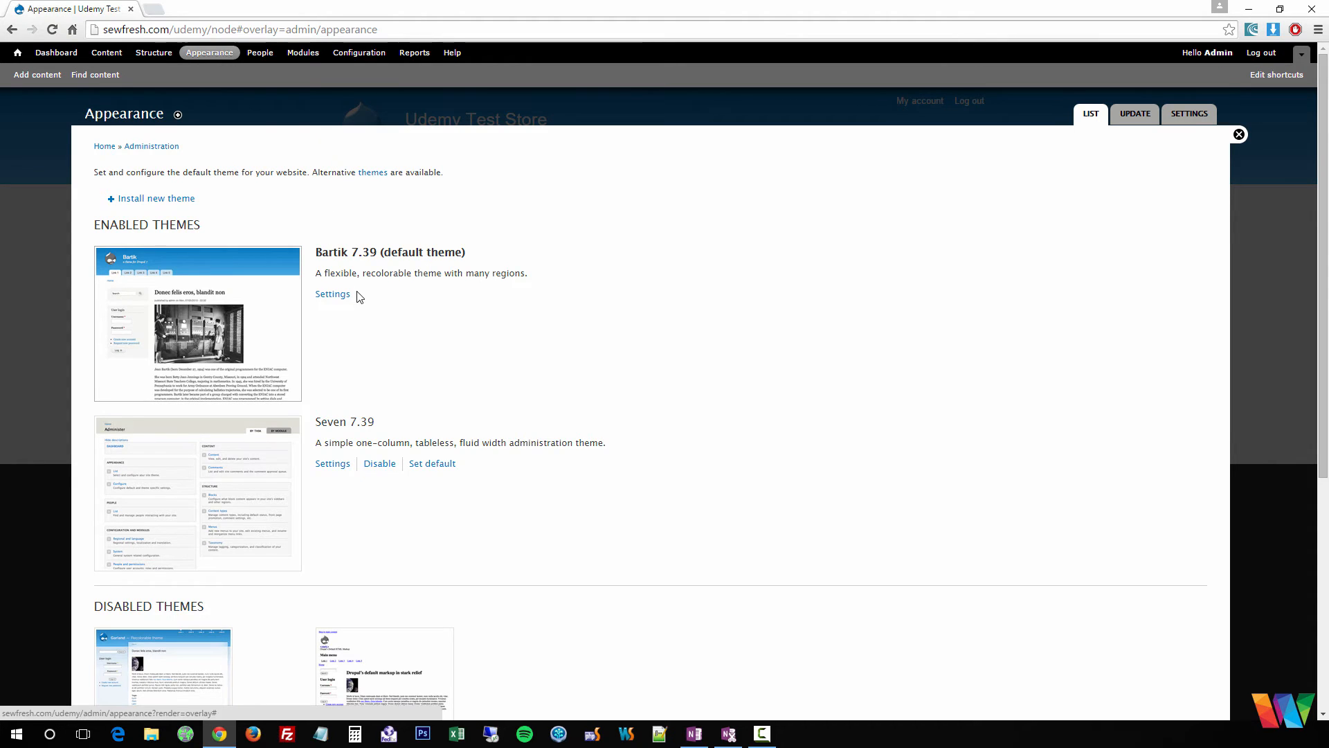
scroll(362, 298, "down", 2)
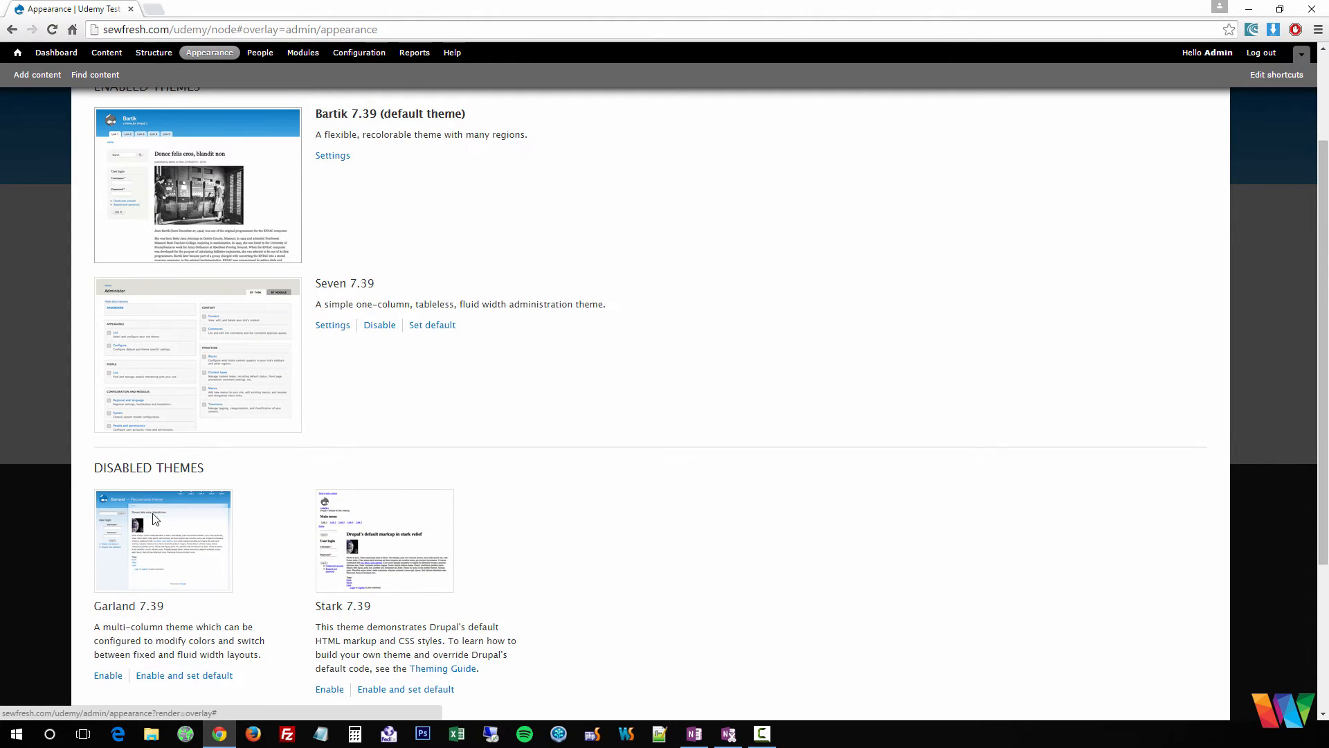
scroll(288, 543, "down", 3)
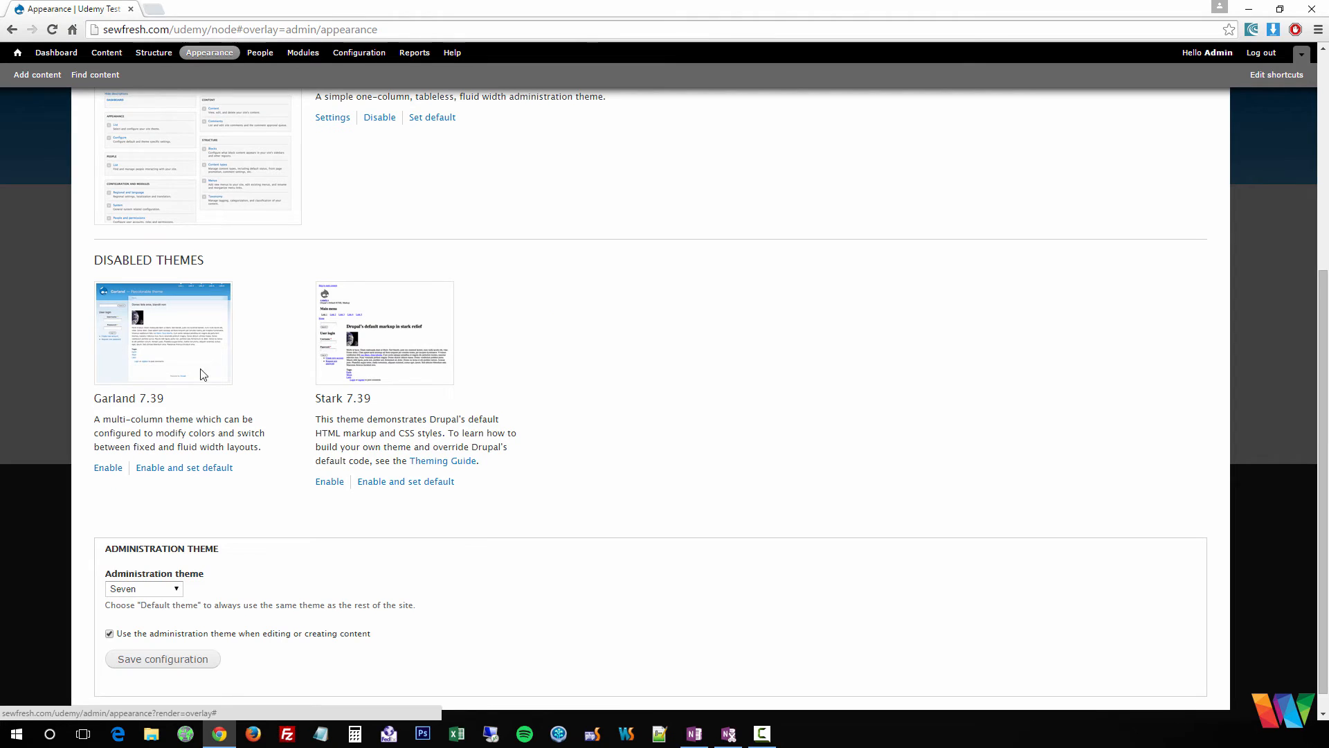
scroll(385, 455, "up", 4)
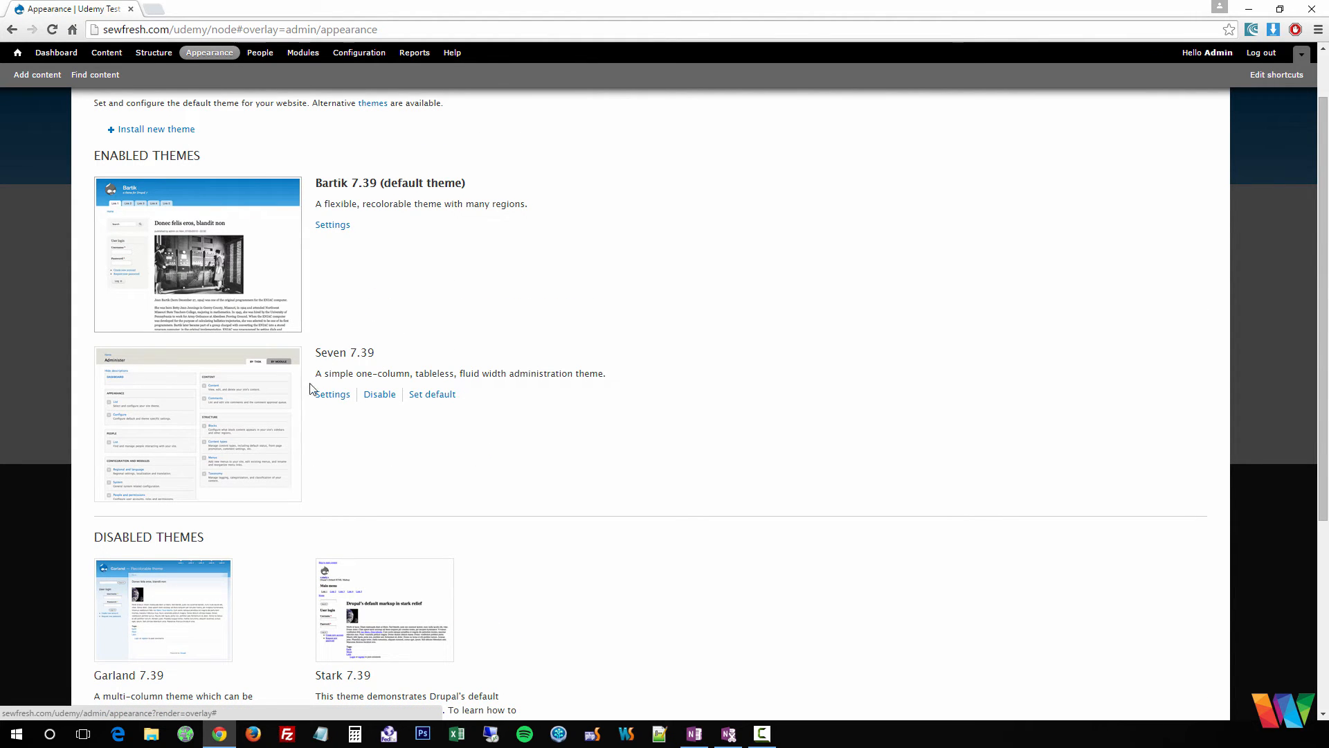
scroll(319, 373, "up", 1)
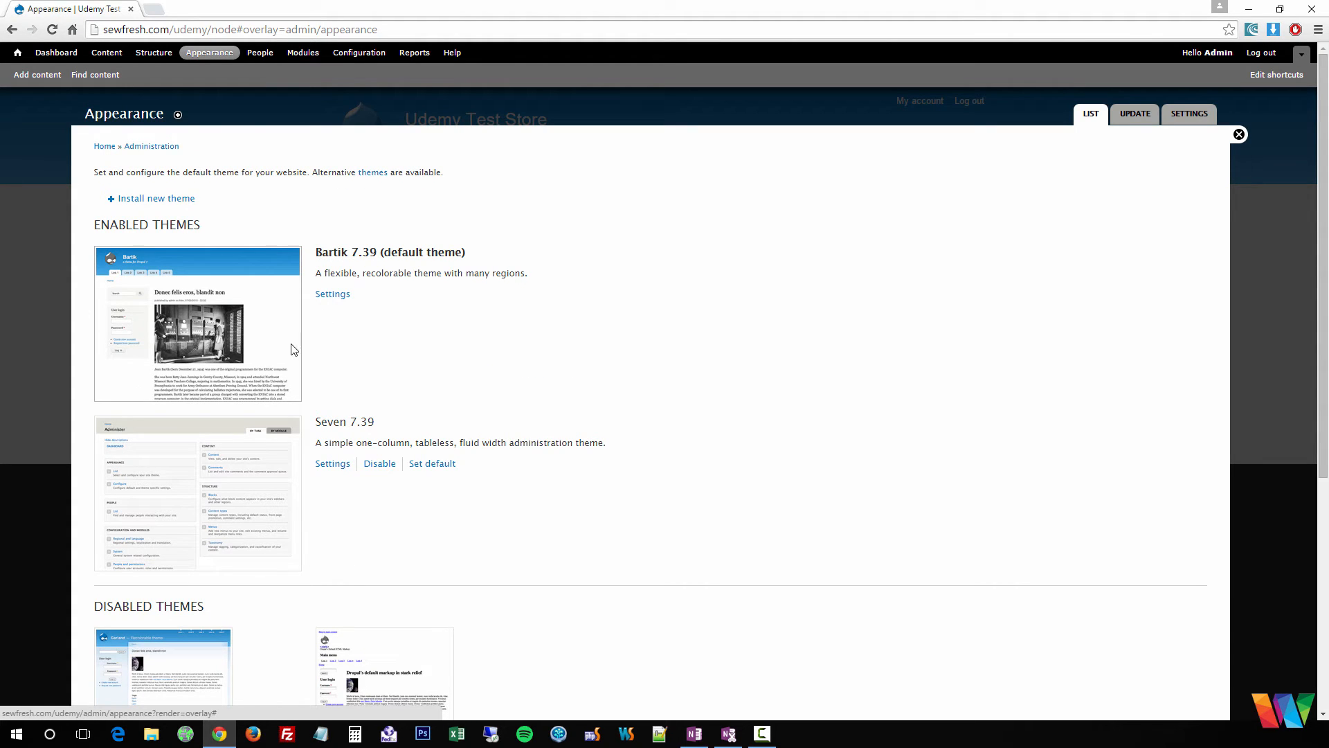
left_click(335, 292)
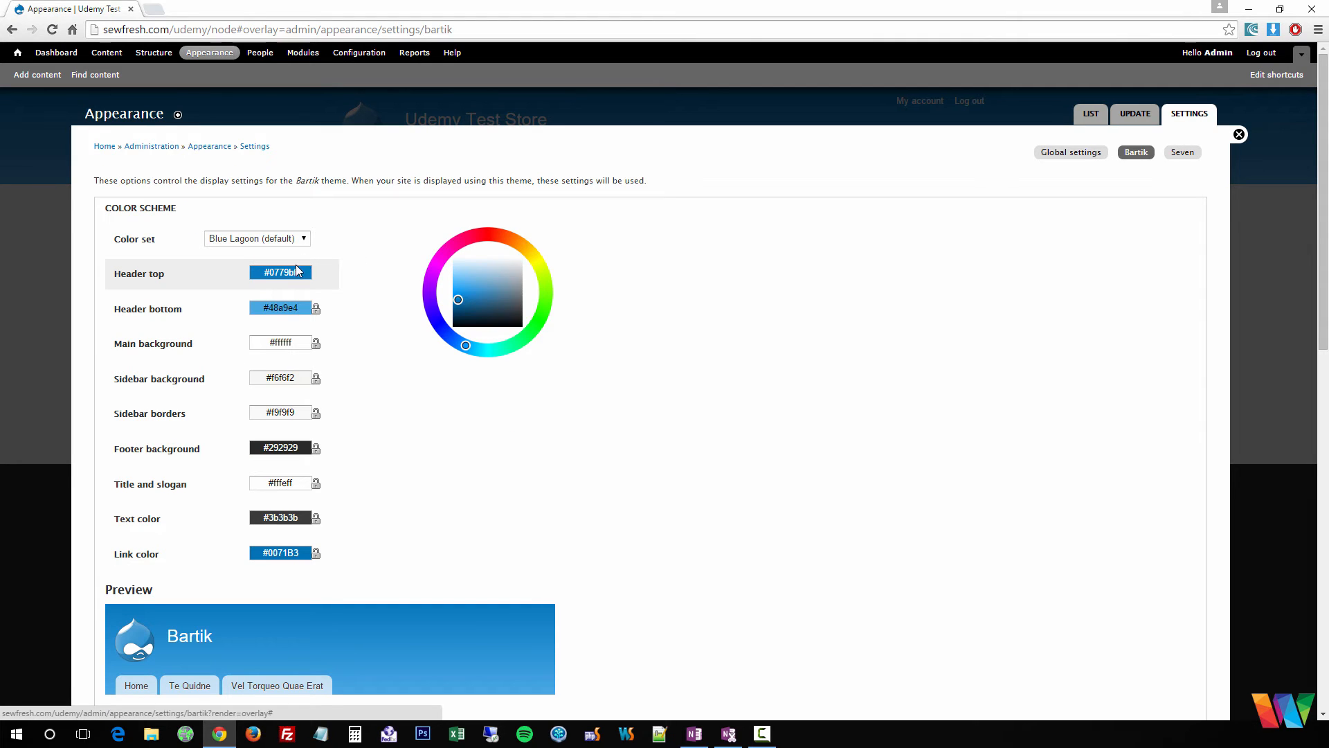
- Turn Bartik's 'Use the default logo' off and back on, then go to People
scroll(400, 387, "down", 12)
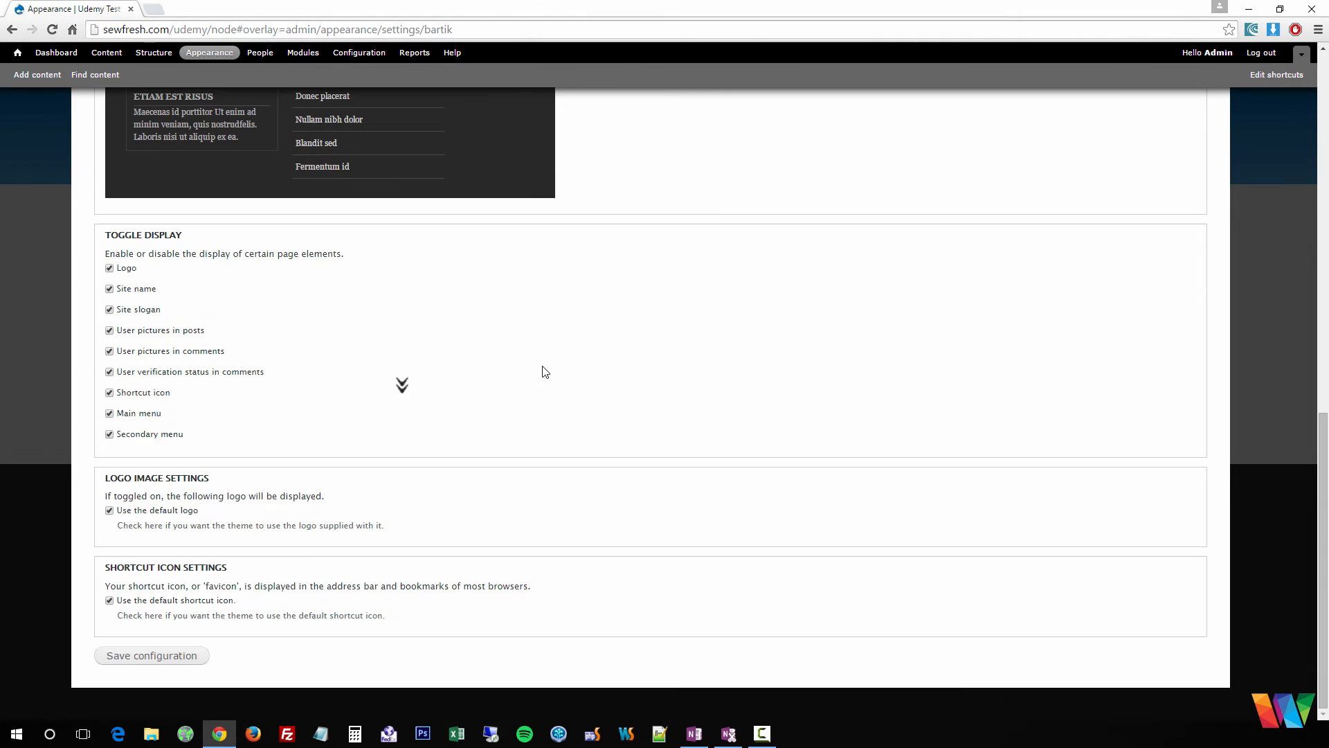
left_click(108, 512)
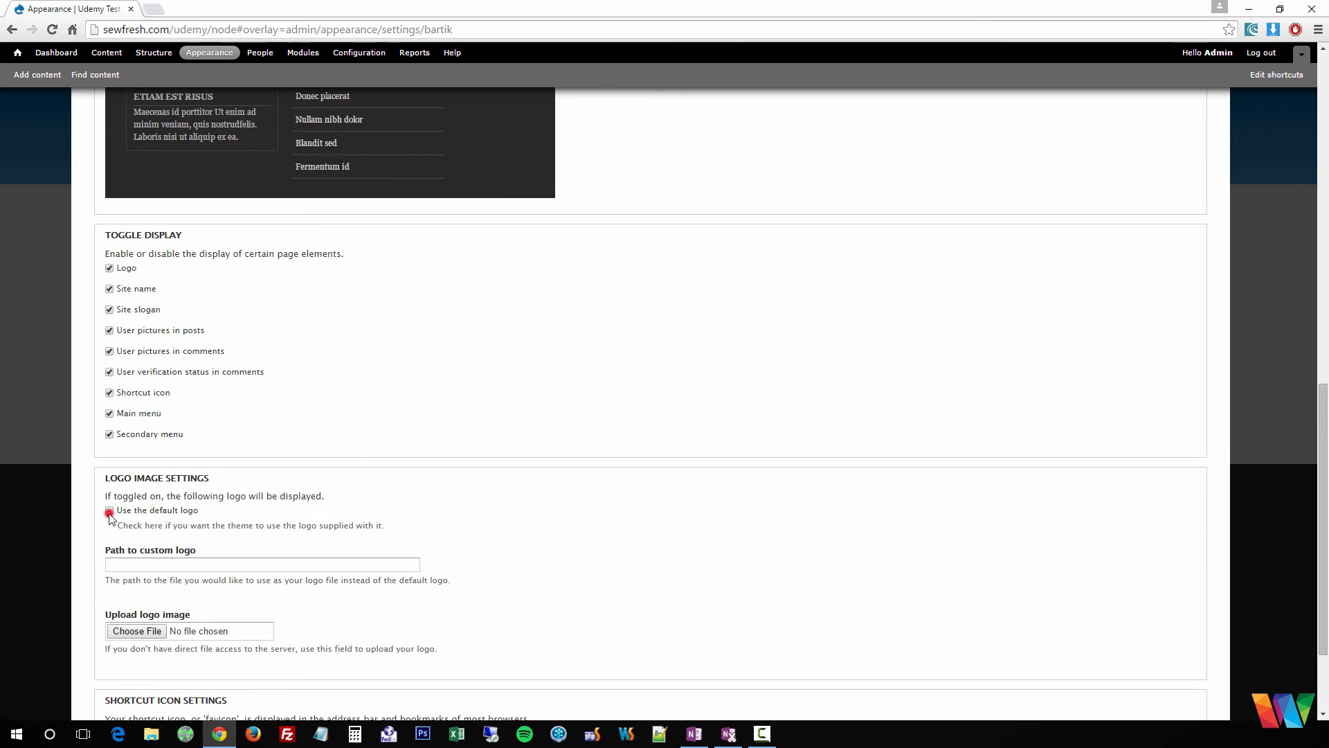
left_click(109, 512)
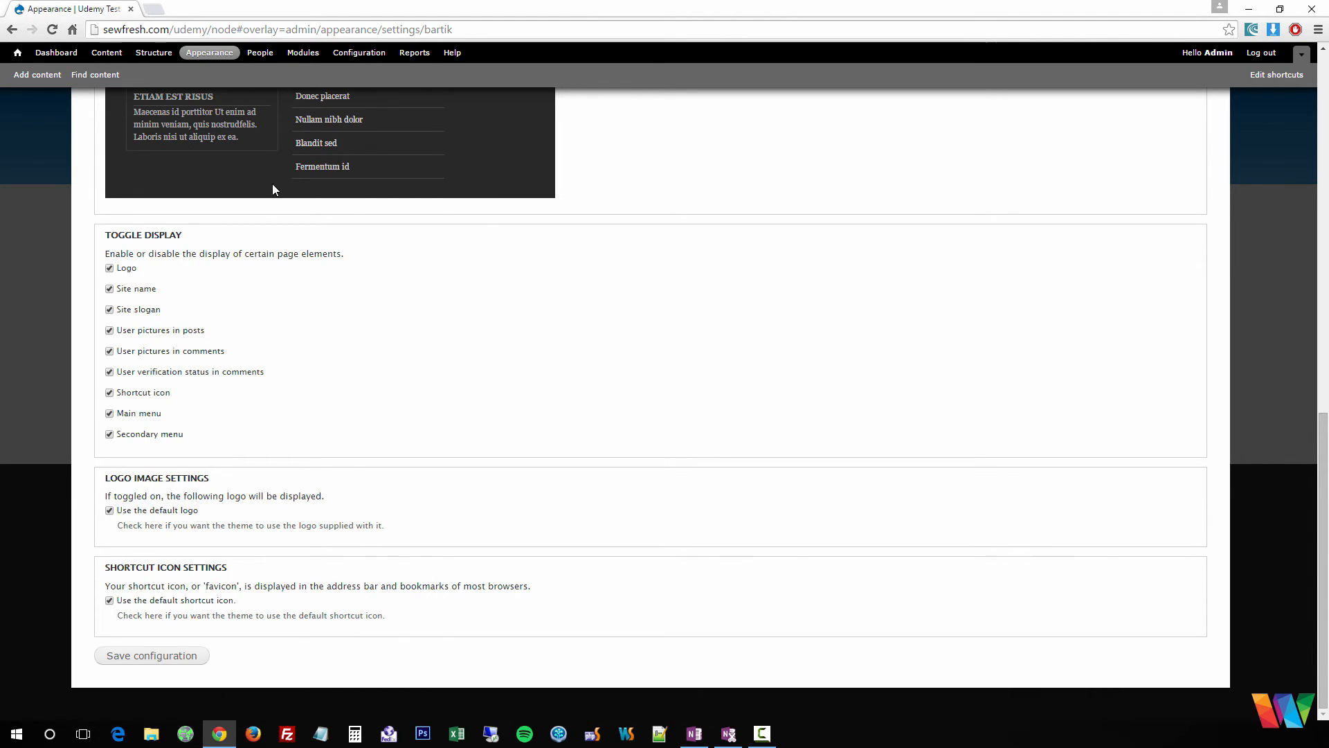
middle_click(446, 367)
scroll(456, 372, "up", 3)
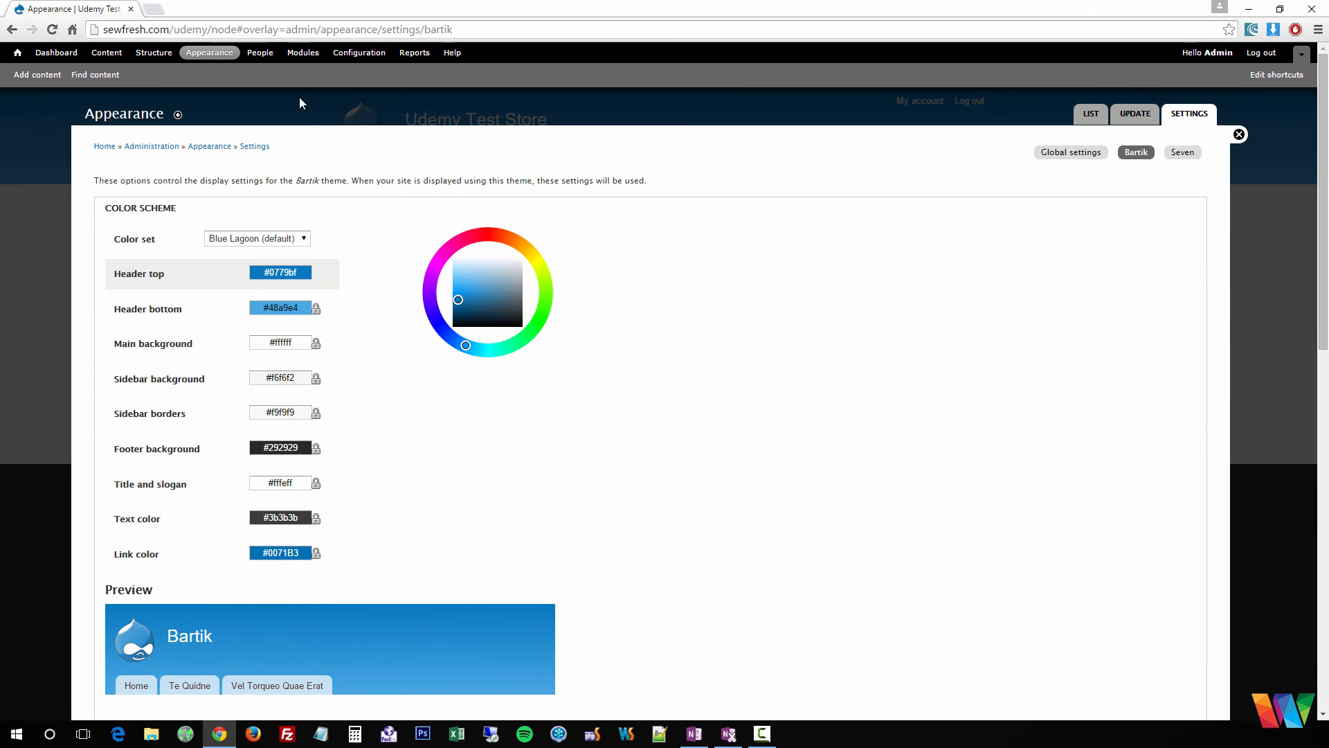
left_click(260, 54)
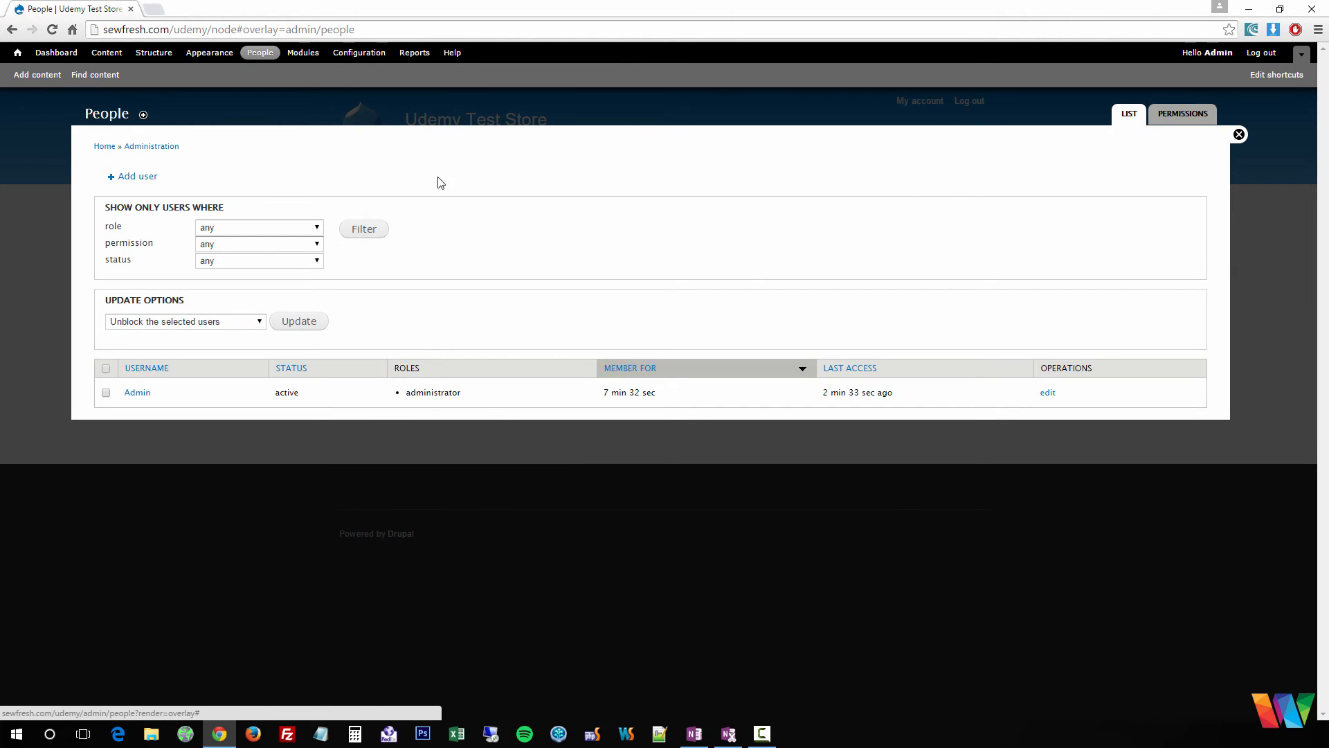
- Scroll through the Permissions table for each role, then open the Roles list
left_click(1190, 115)
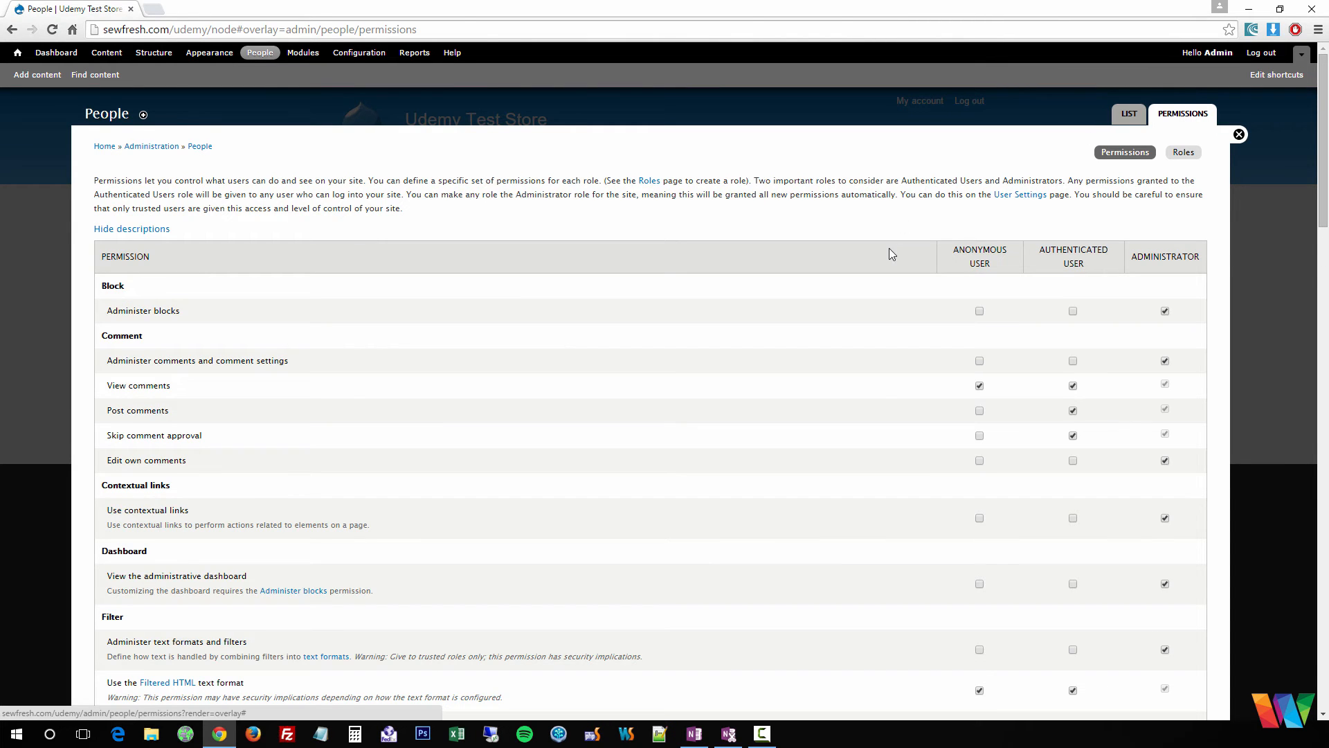
scroll(166, 374, "down", 10)
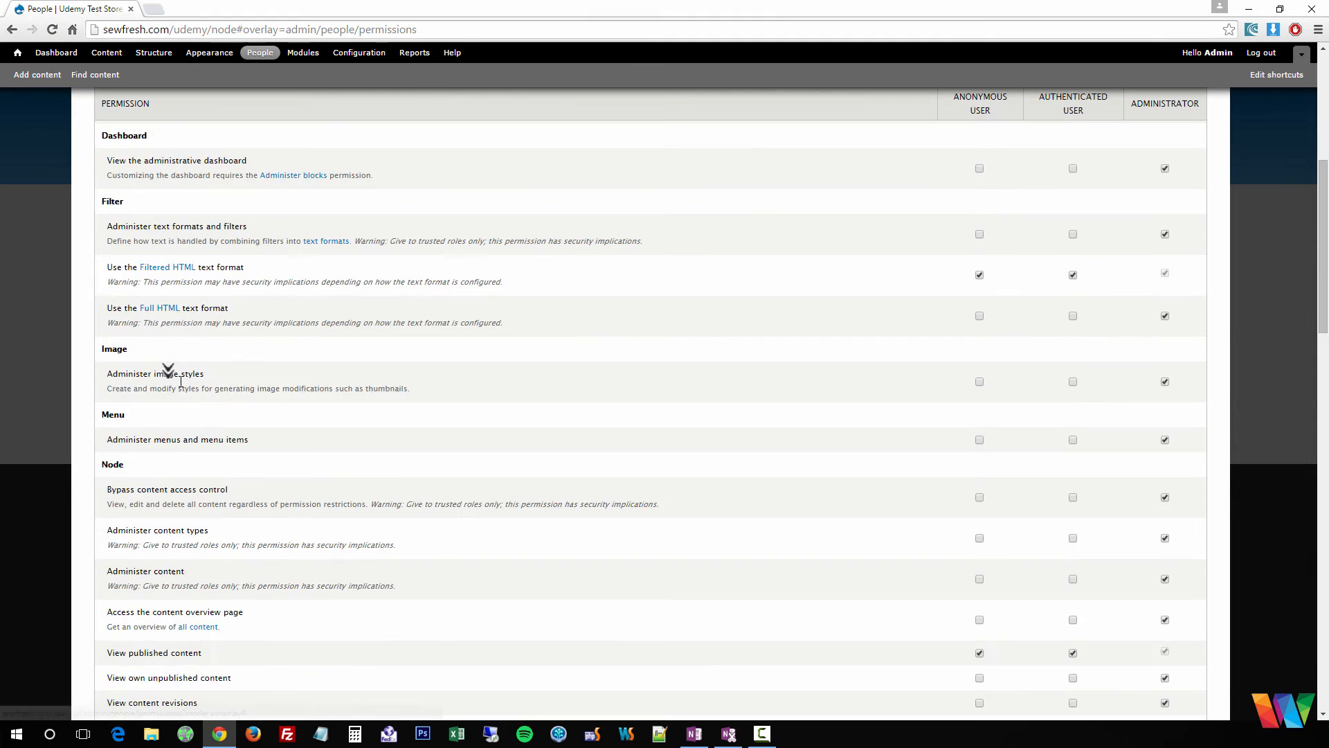
scroll(762, 537, "up", 10)
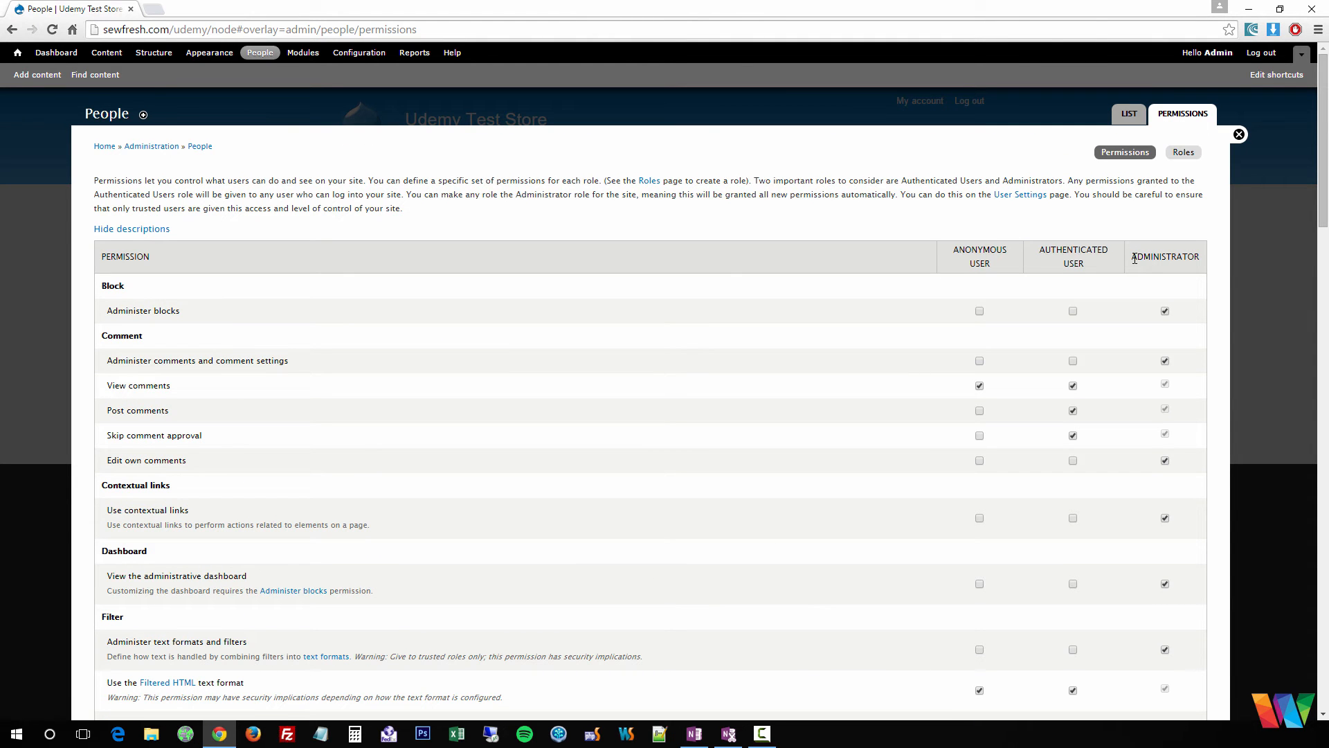
left_click(1183, 152)
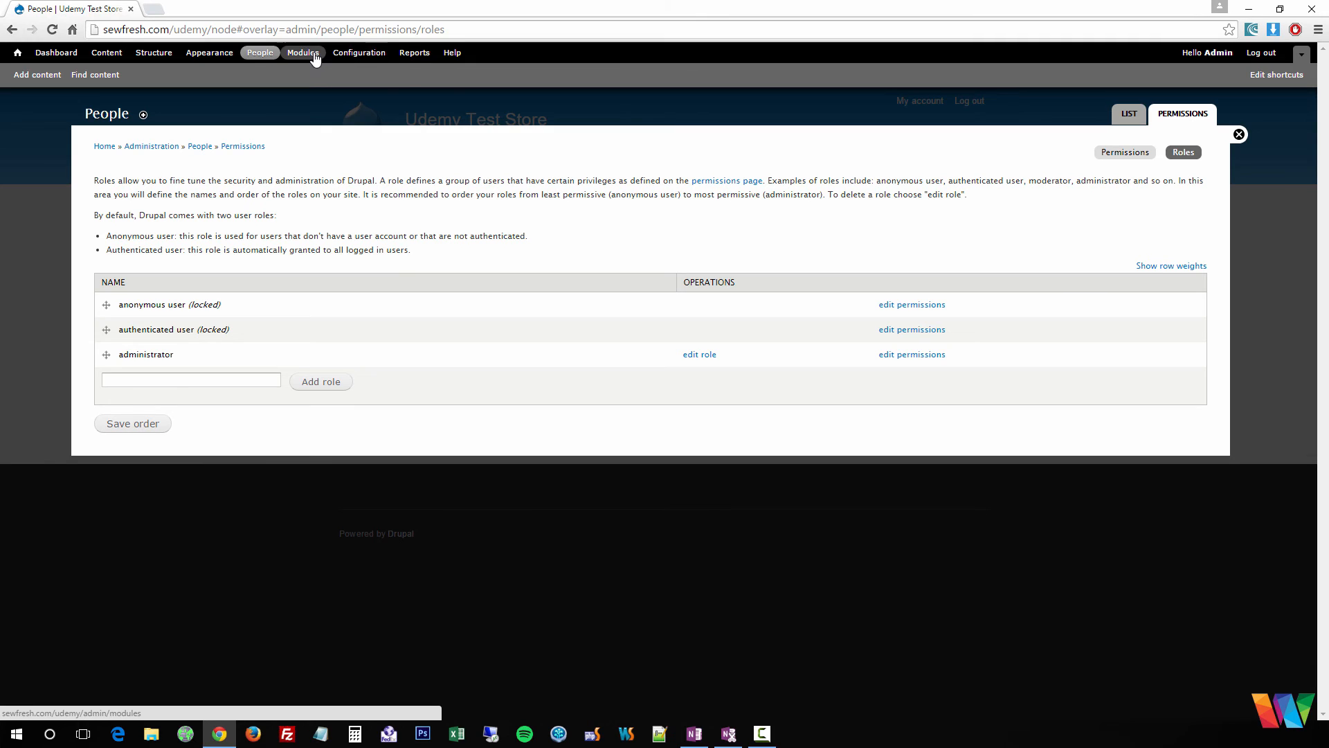
- Open Configuration and scroll through its People, Content authoring, Media and other sections
left_click(374, 61)
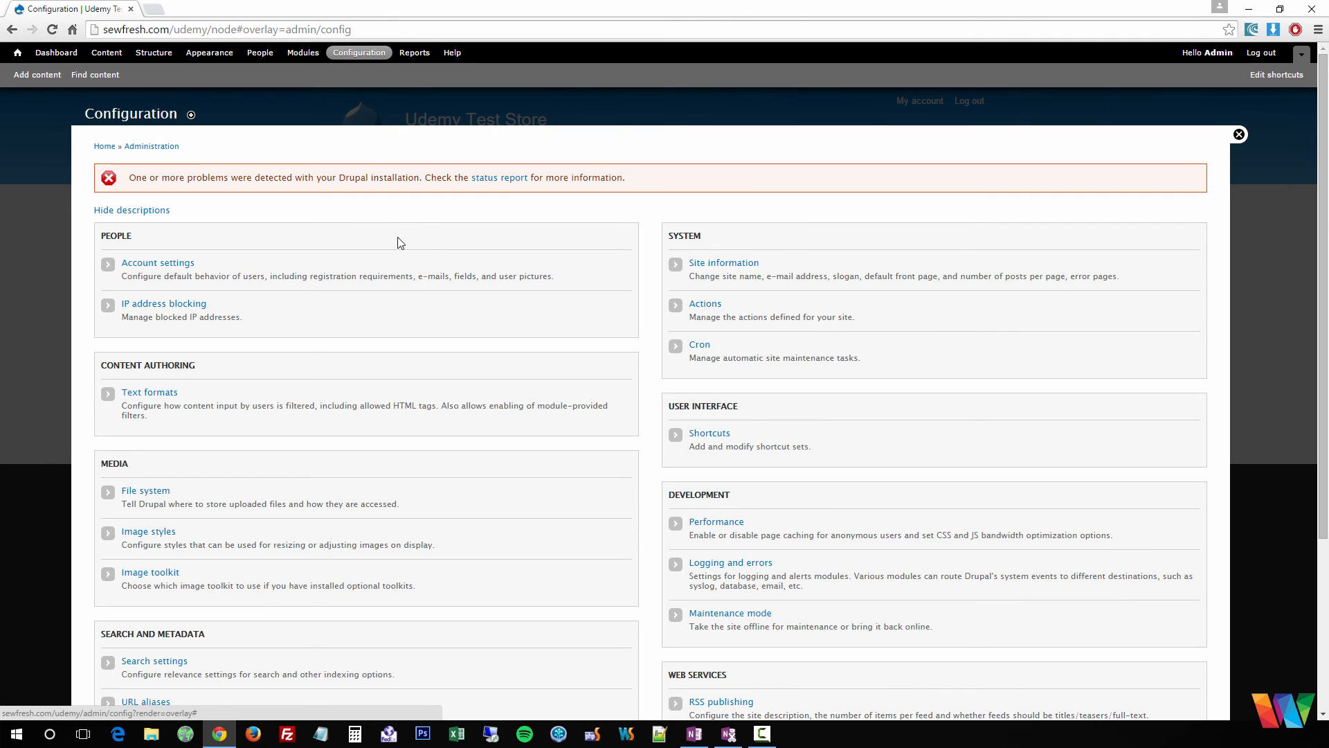
scroll(401, 243, "down", 3)
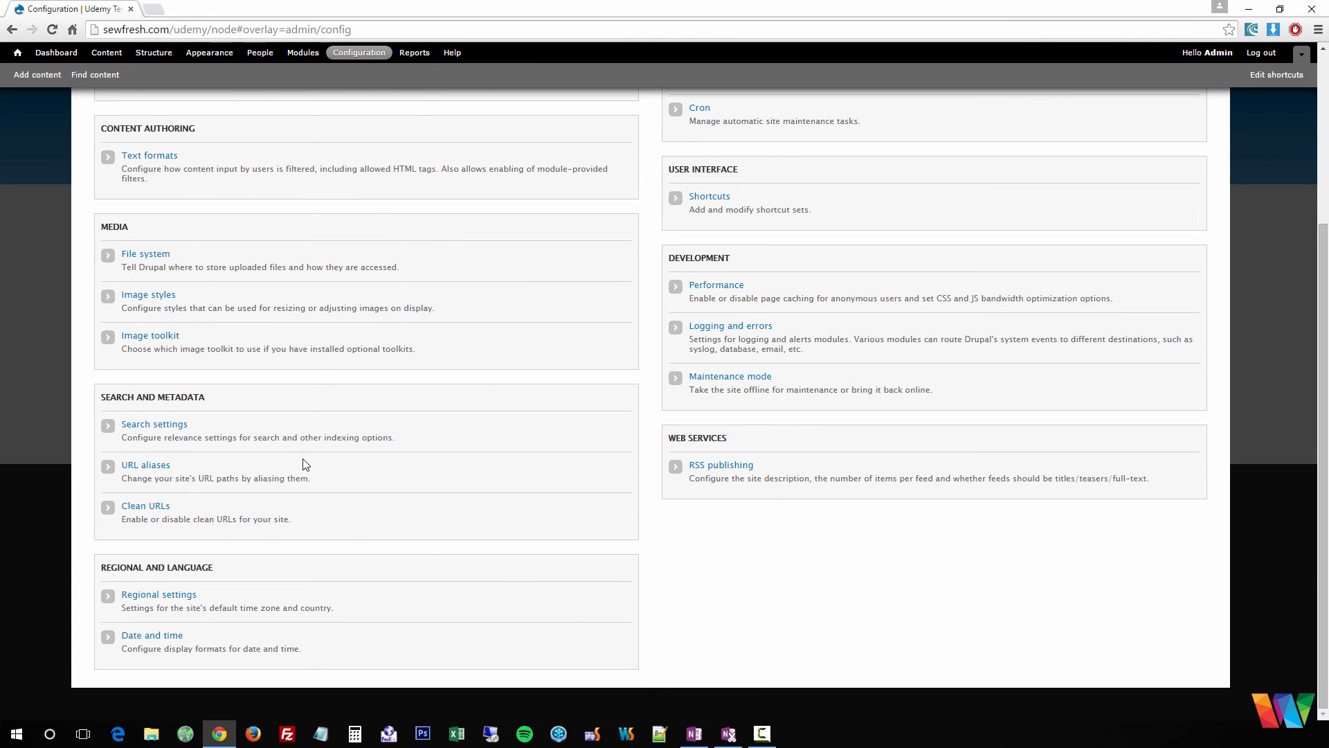
scroll(305, 458, "up", 3)
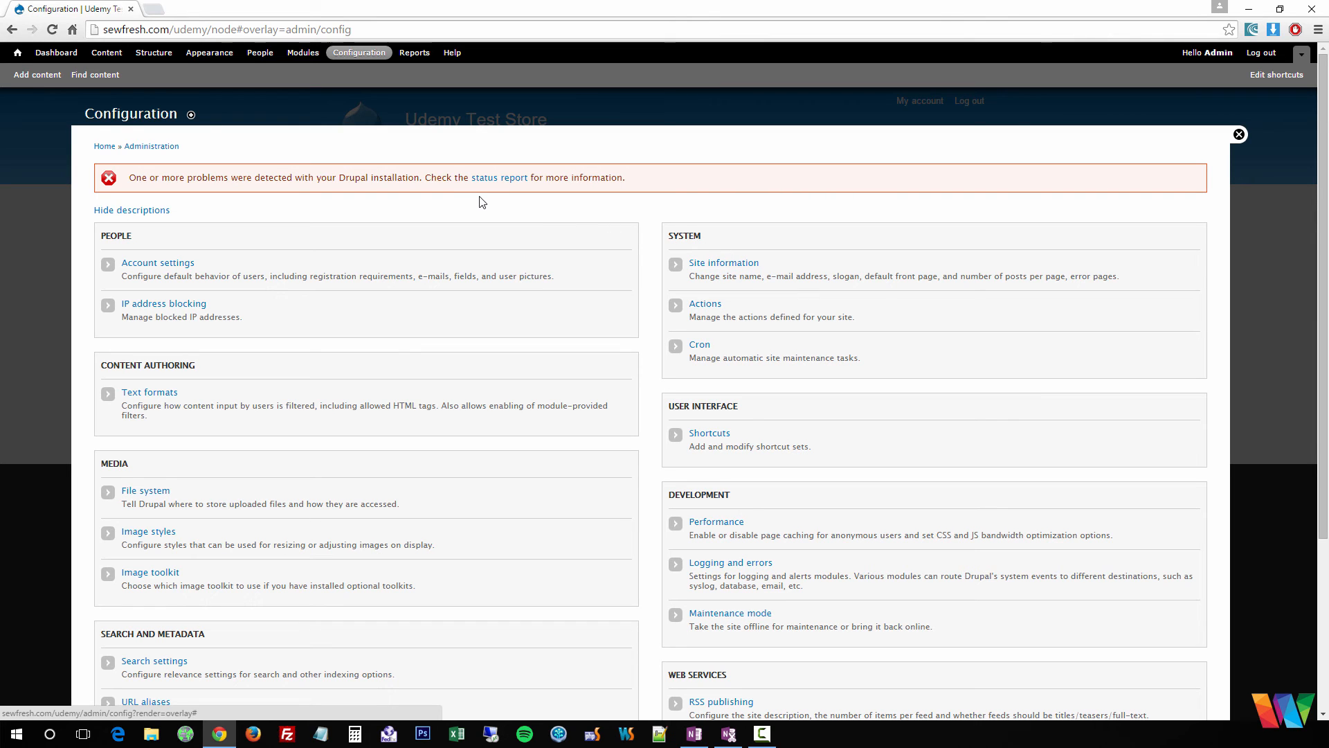
- Review the site status report, then bring up the Modules page listing the core modules
left_click(498, 178)
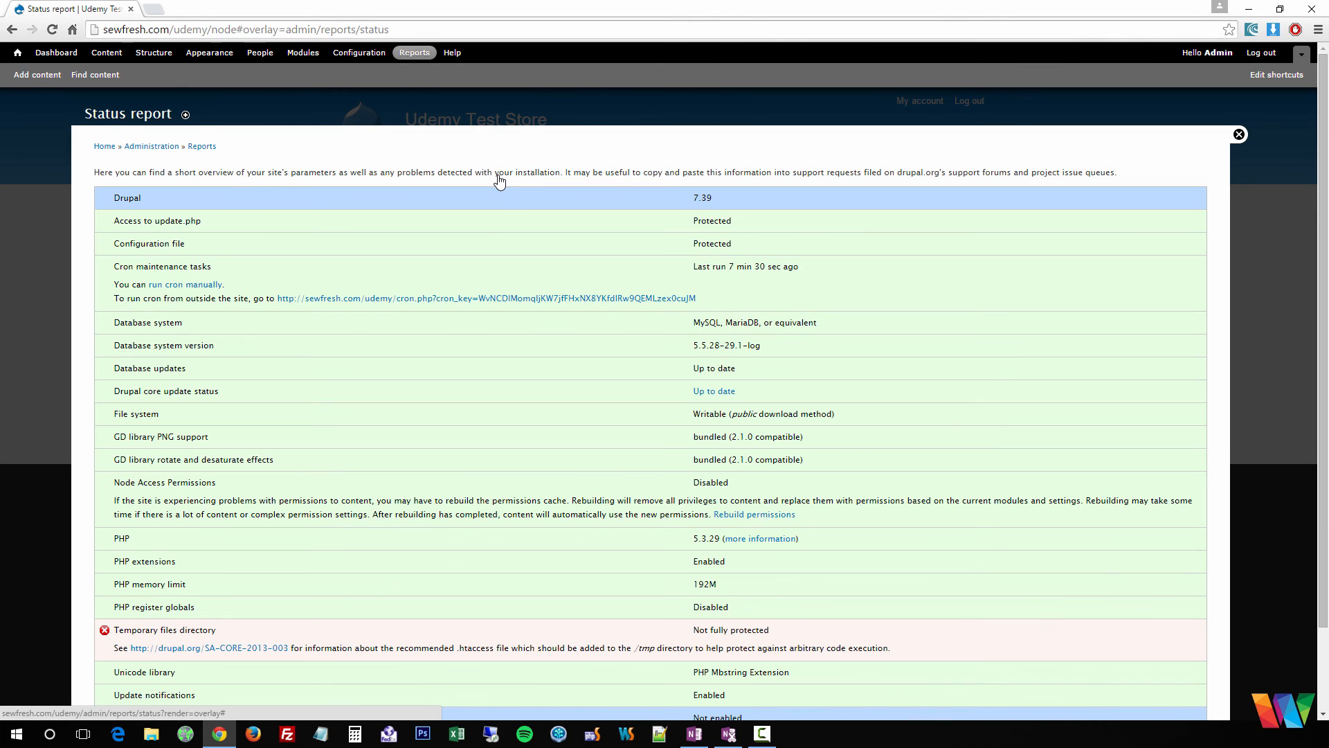
scroll(502, 243, "down", 3)
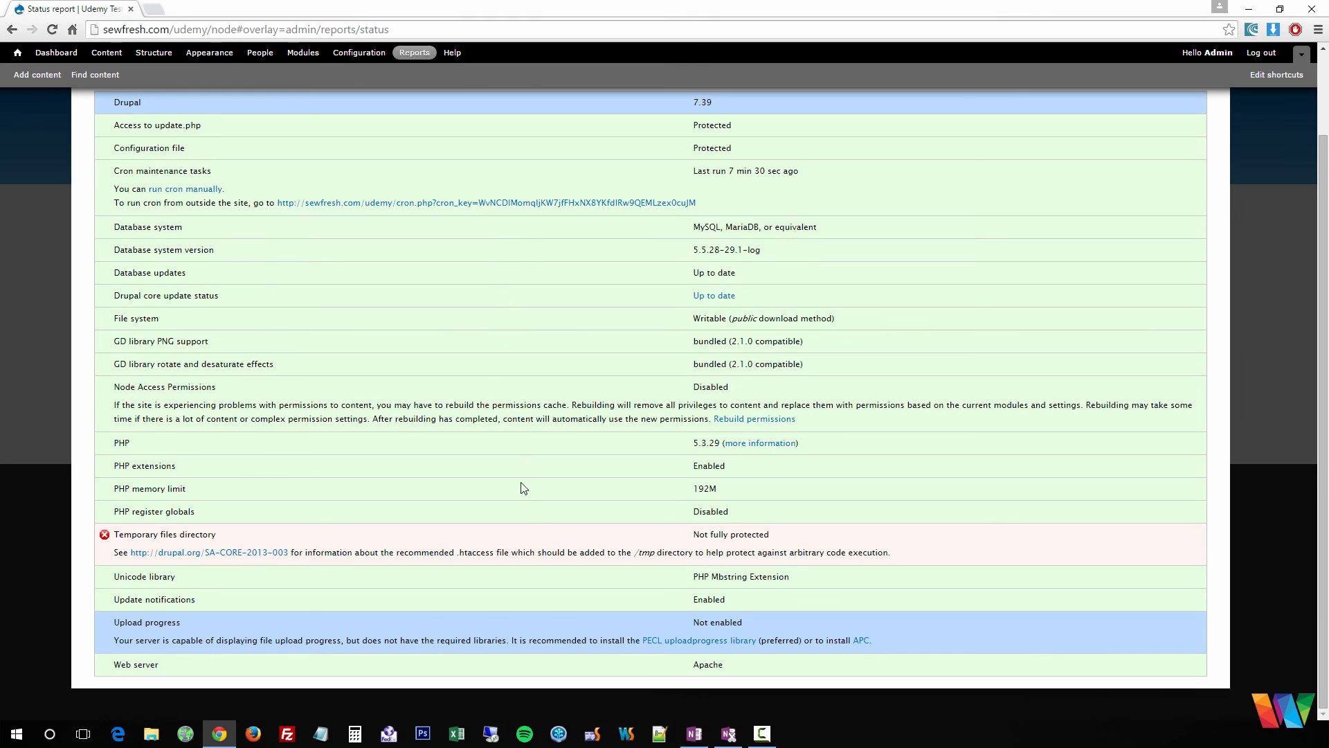
scroll(253, 589, "up", 2)
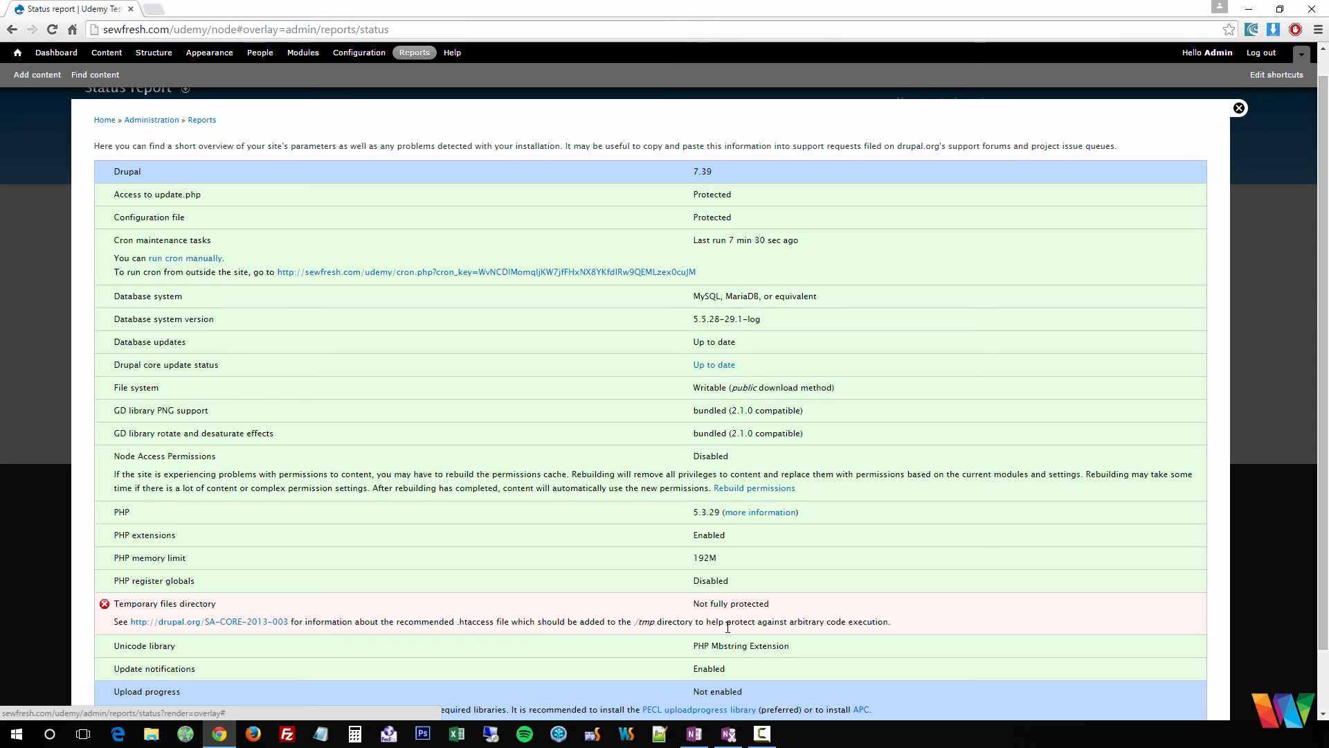
scroll(457, 542, "up", 1)
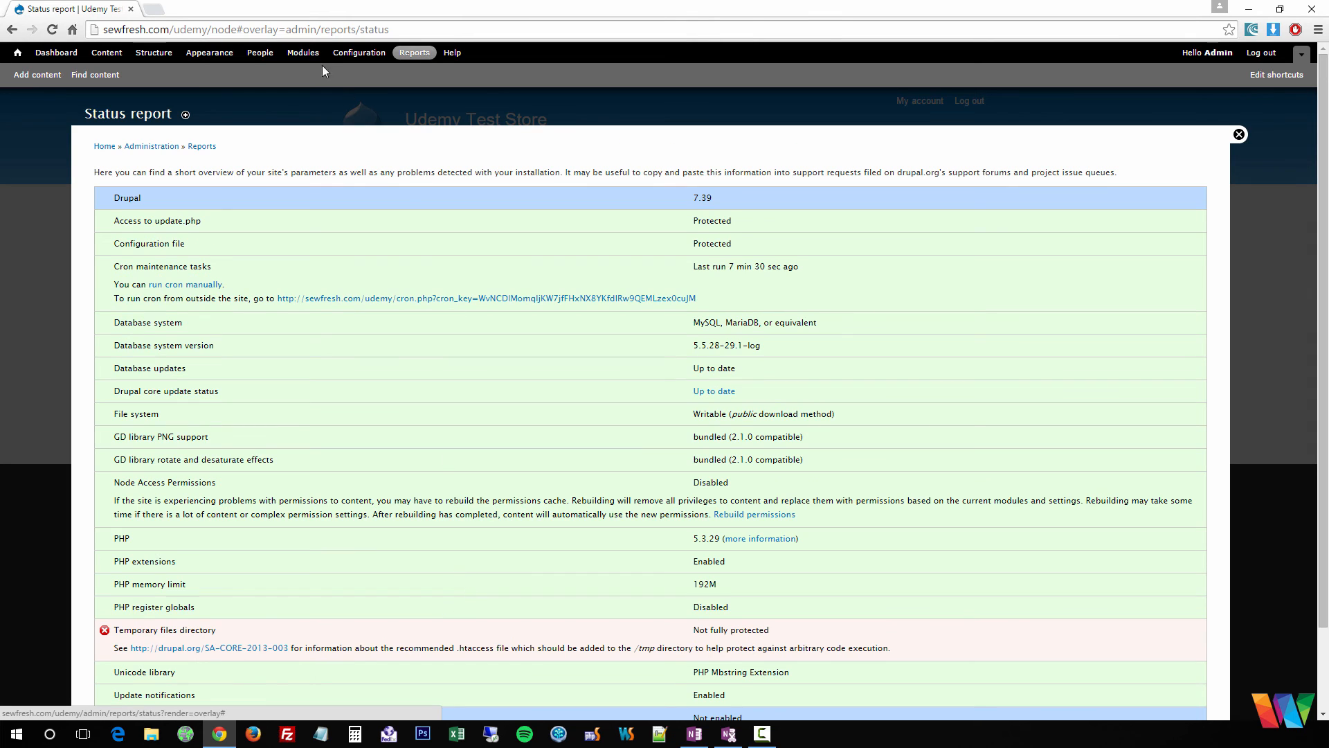
left_click(302, 54)
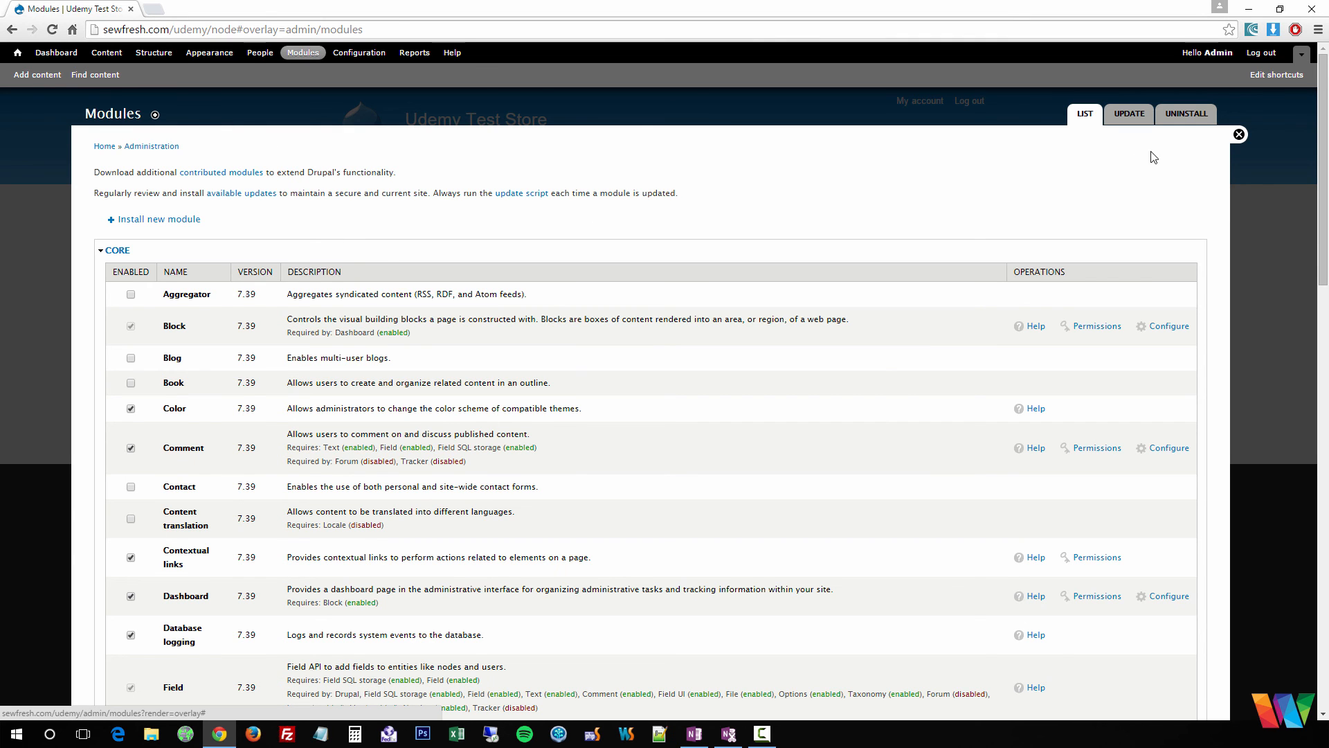
- Tick the Enabled checkbox for the Blog core module, next to the enabled Color and Comment
scroll(1093, 243, "down", 14)
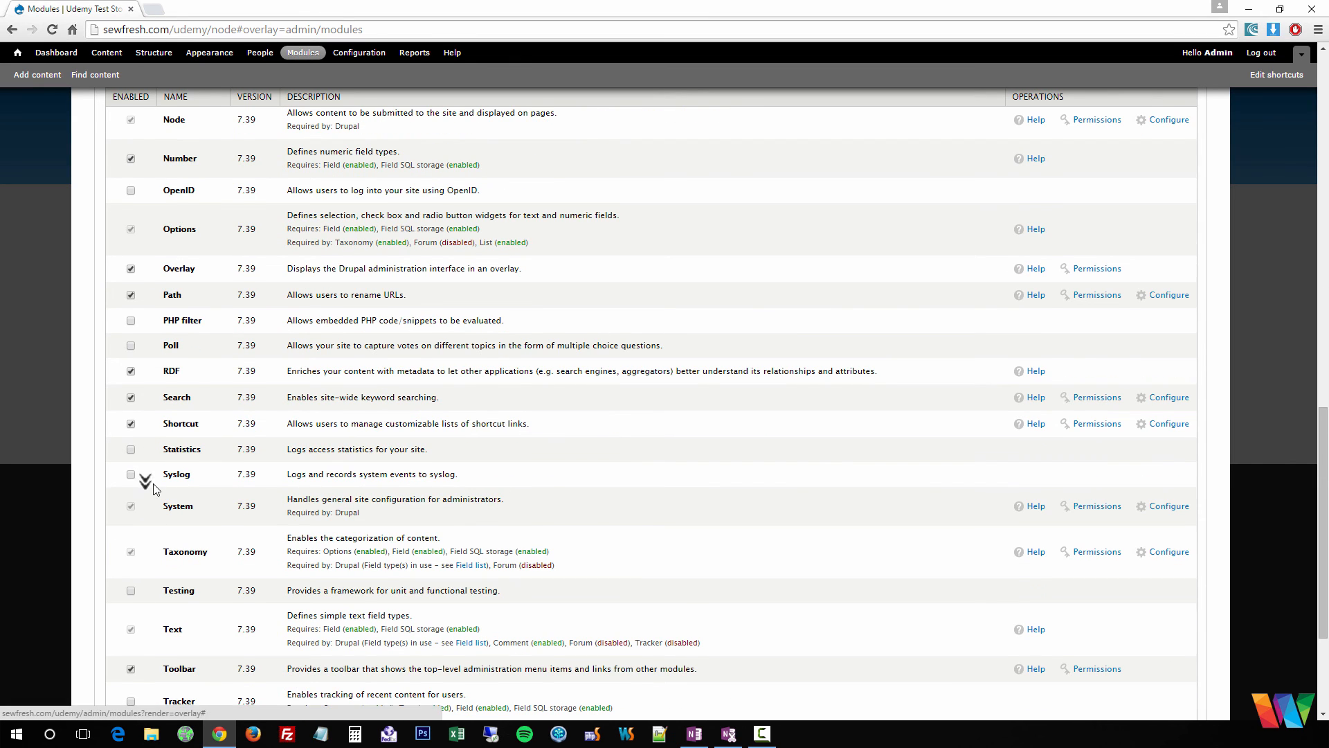
scroll(340, 552, "down", 3)
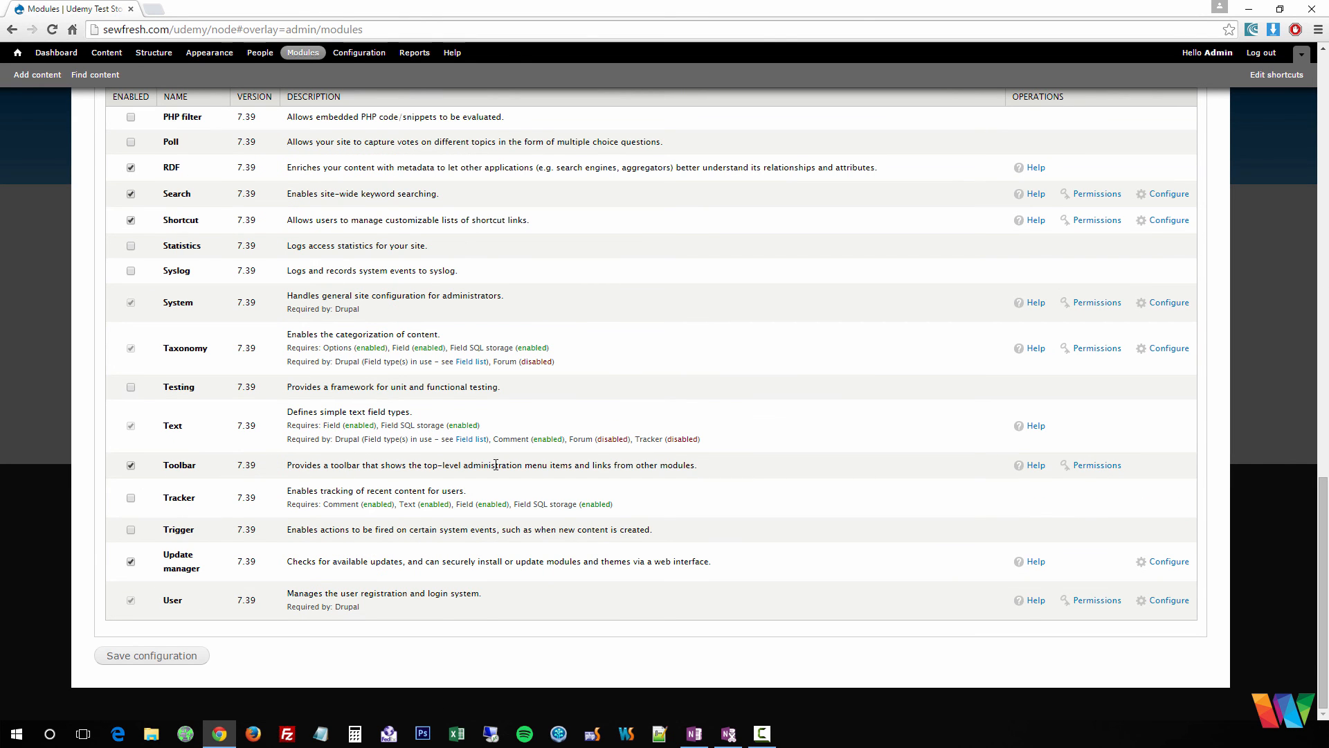
middle_click(328, 536)
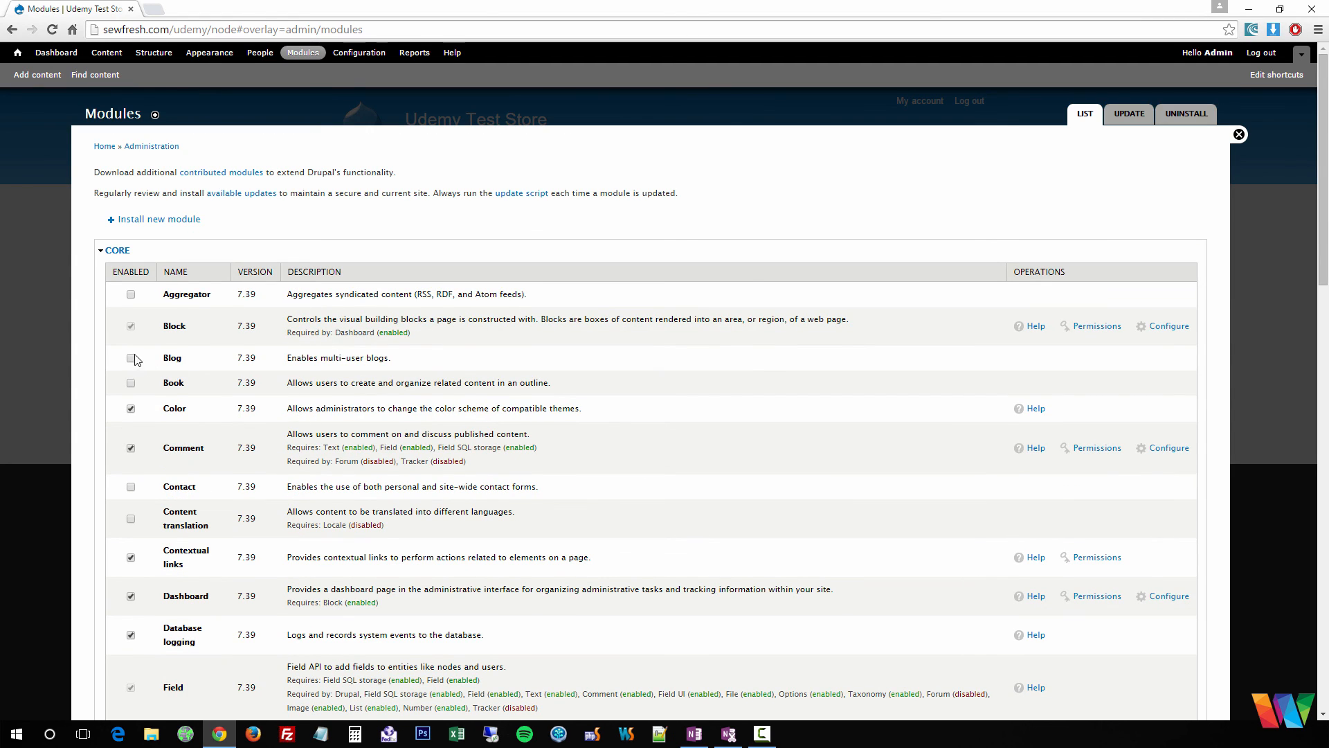
middle_click(263, 515)
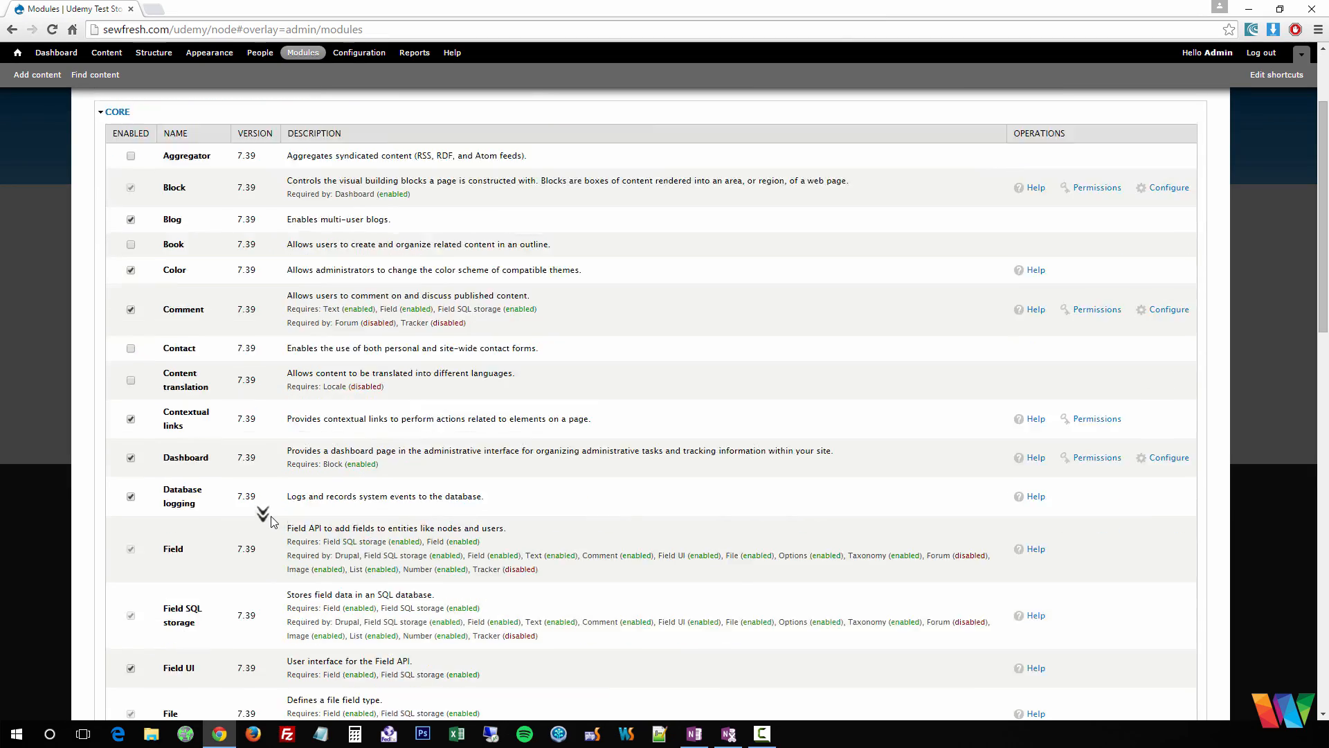
scroll(272, 517, "down", 2)
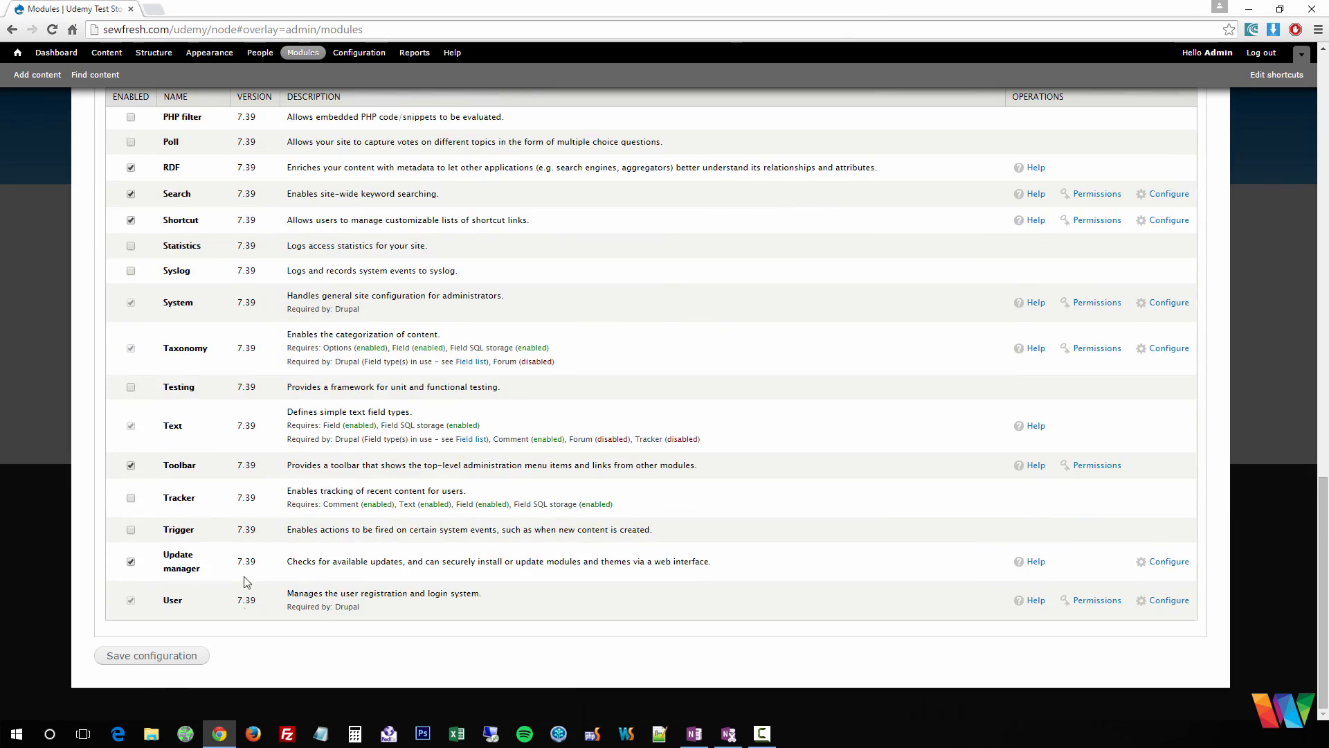
scroll(252, 581, "up", 12)
scroll(252, 585, "up", 6)
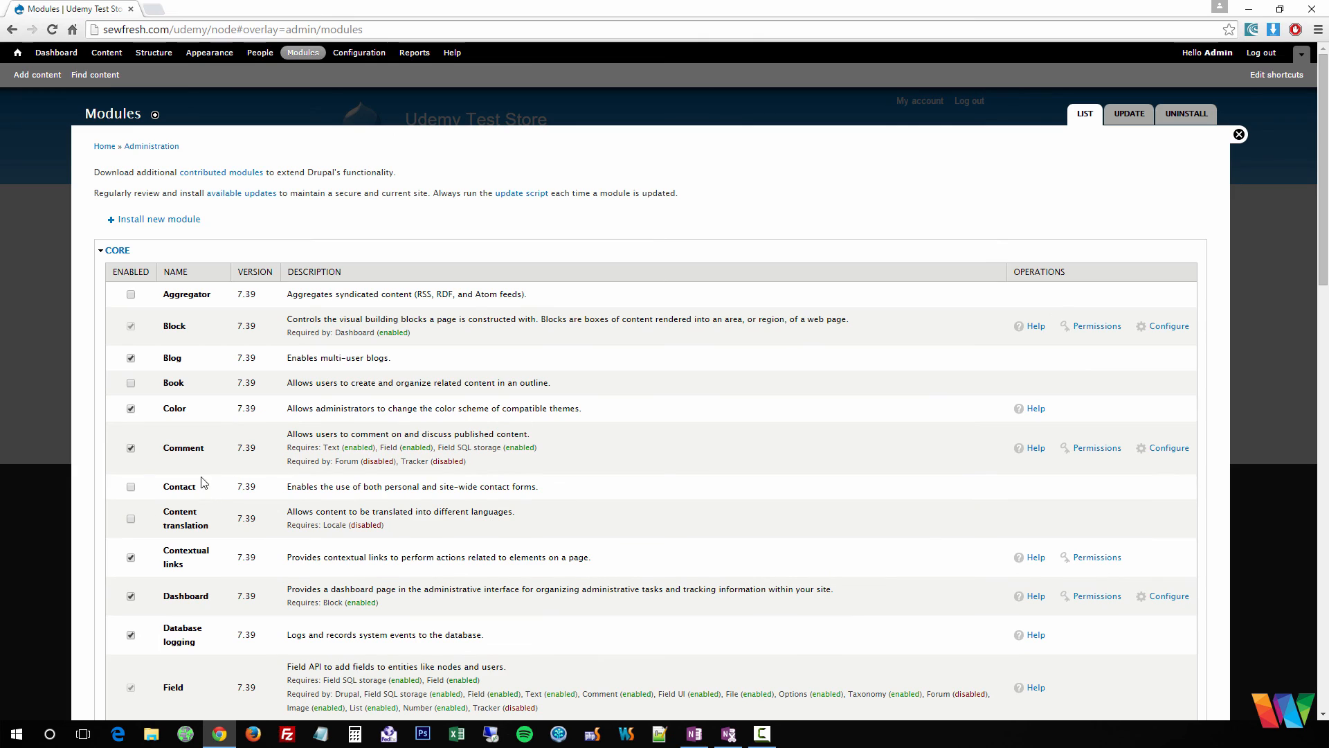